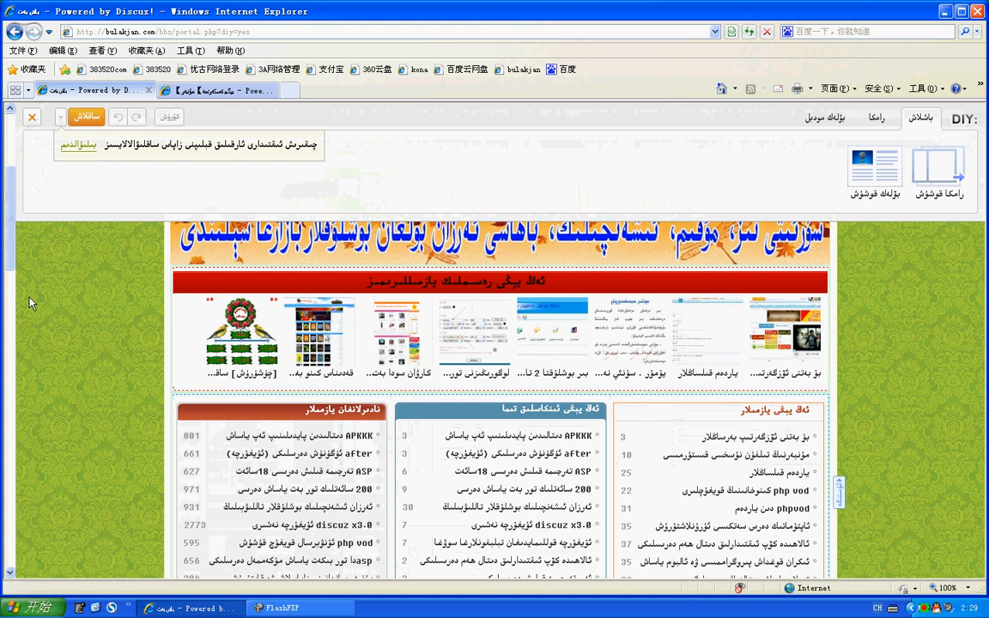
- Insert a tab frame below the picture articles block and place a members module (ئەزالار تۈرى) in its tab header
{"action": "left_click", "coordinate": [936, 176]}
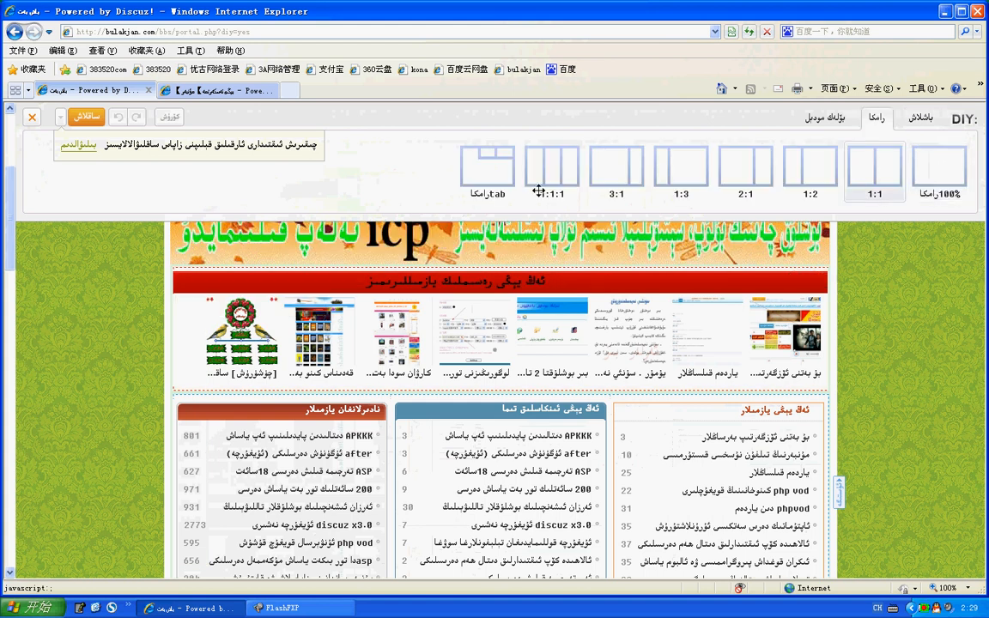
{"action": "left_click_drag", "start_coordinate": [476, 172], "coordinate": [226, 290]}
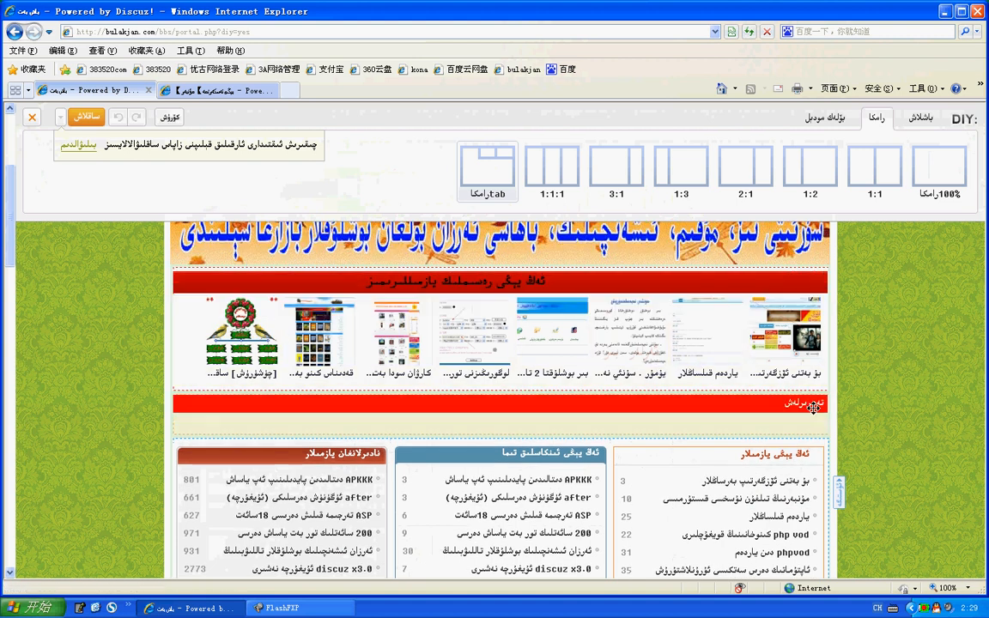
{"action": "left_click", "coordinate": [826, 117]}
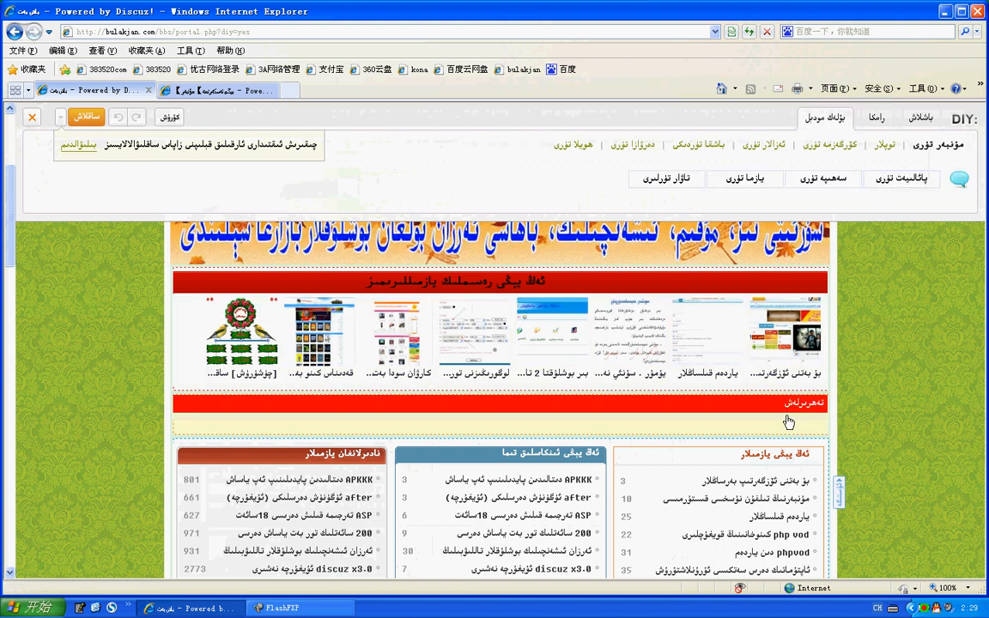
{"action": "left_click", "coordinate": [767, 145]}
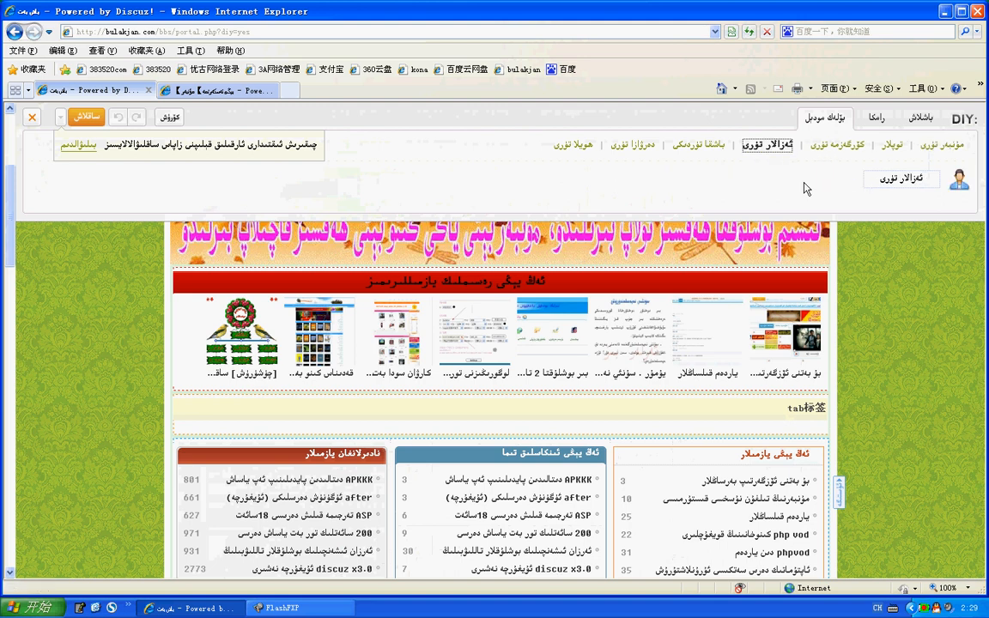
{"action": "mouse_move", "coordinate": [903, 186]}
{"action": "left_mouse_down"}
{"action": "mouse_move", "coordinate": [658, 359]}
{"action": "mouse_move", "coordinate": [481, 396]}
{"action": "mouse_move", "coordinate": [219, 404]}
{"action": "left_mouse_up"}
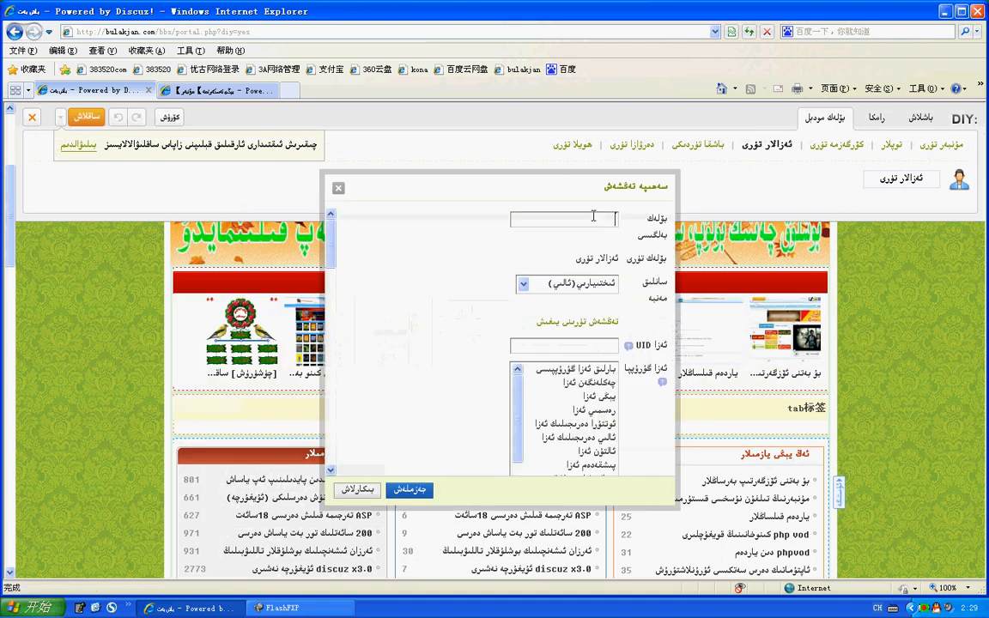
- Name the new members module "ئەڭ يېڭى ئەزالار" and set its data source to "يېڭى ئەزا"
{"action": "type", "text": "اق پ"}
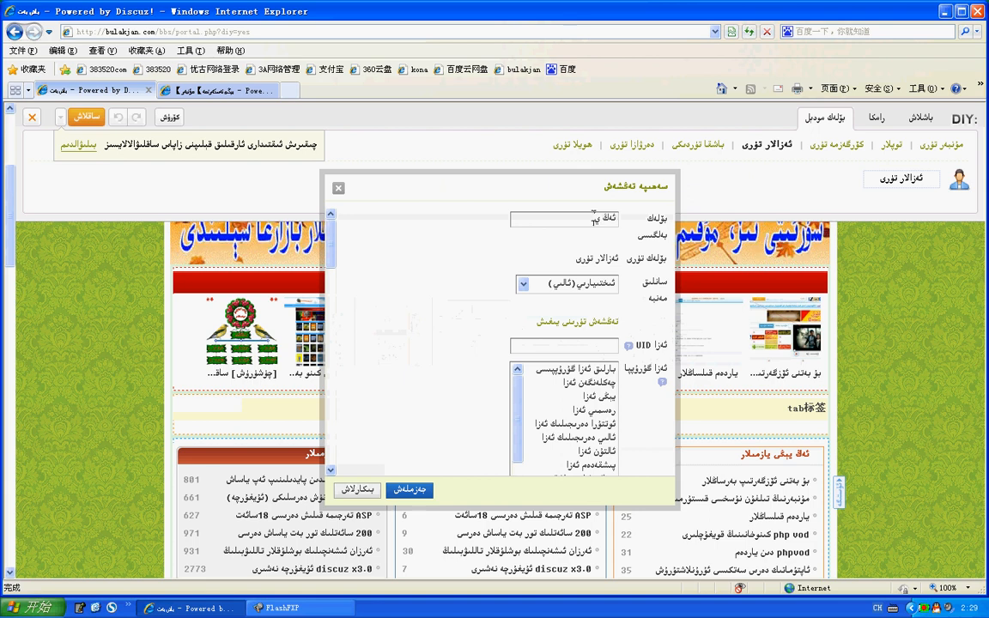
{"action": "key", "text": "BackSpace"}
{"action": "type", "text": "يېڭى ئەزا"}
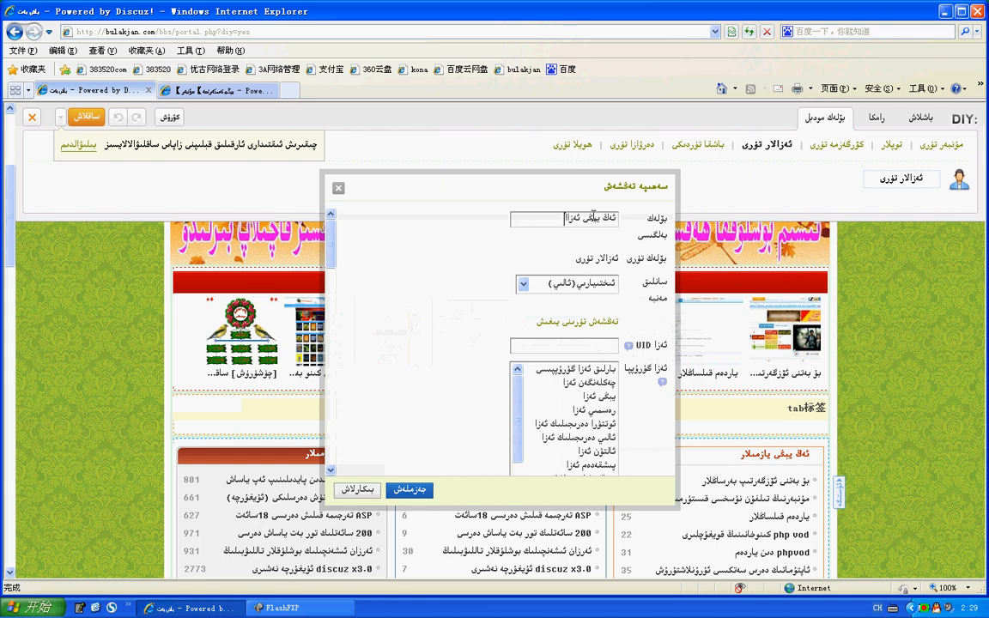
{"action": "type", "text": "لا"}
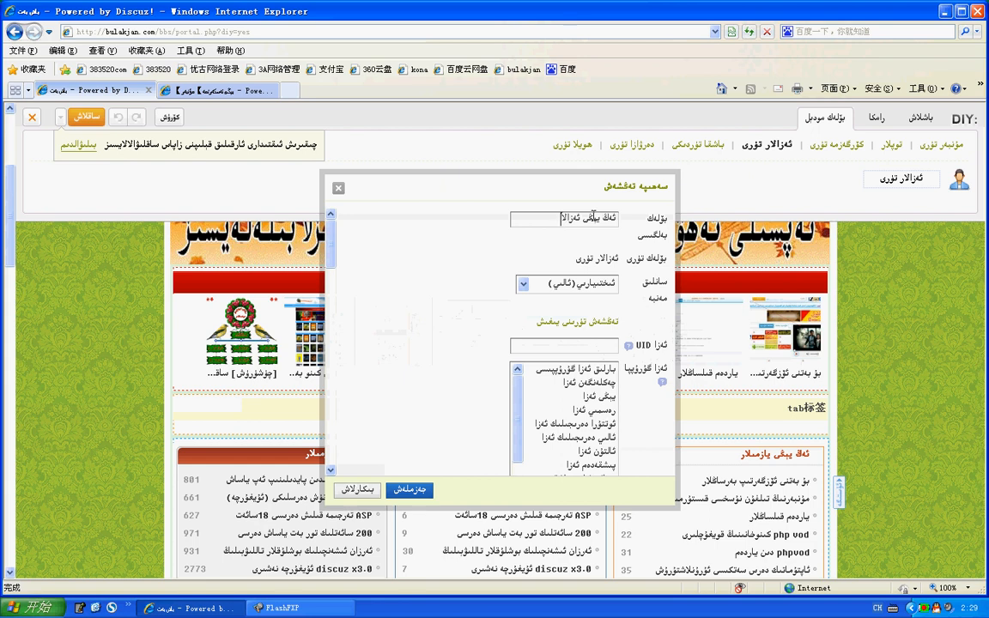
{"action": "type", "text": "ر"}
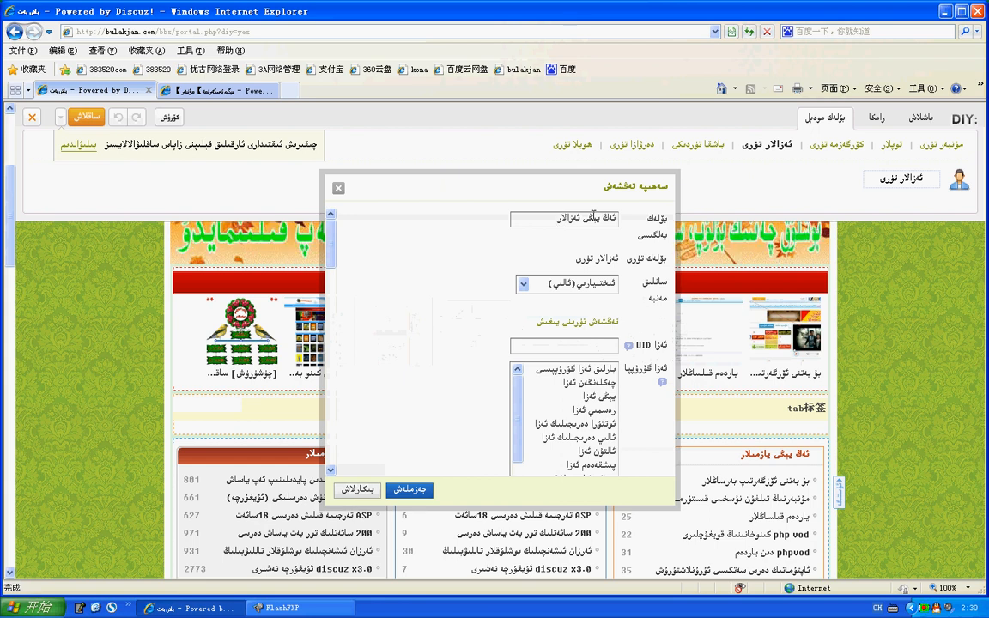
{"action": "left_click", "coordinate": [595, 285]}
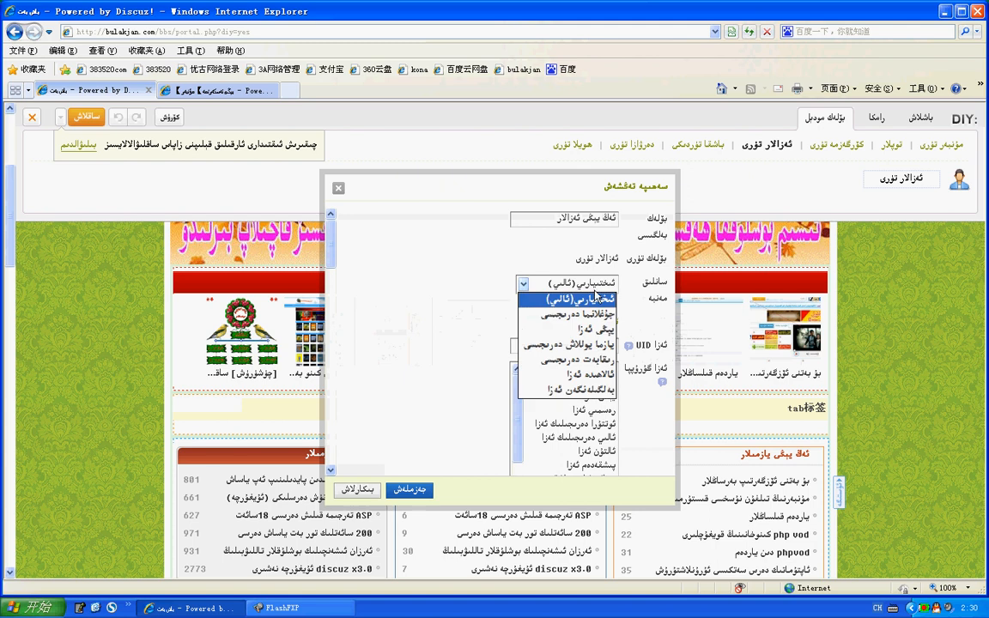
{"action": "left_click", "coordinate": [601, 328]}
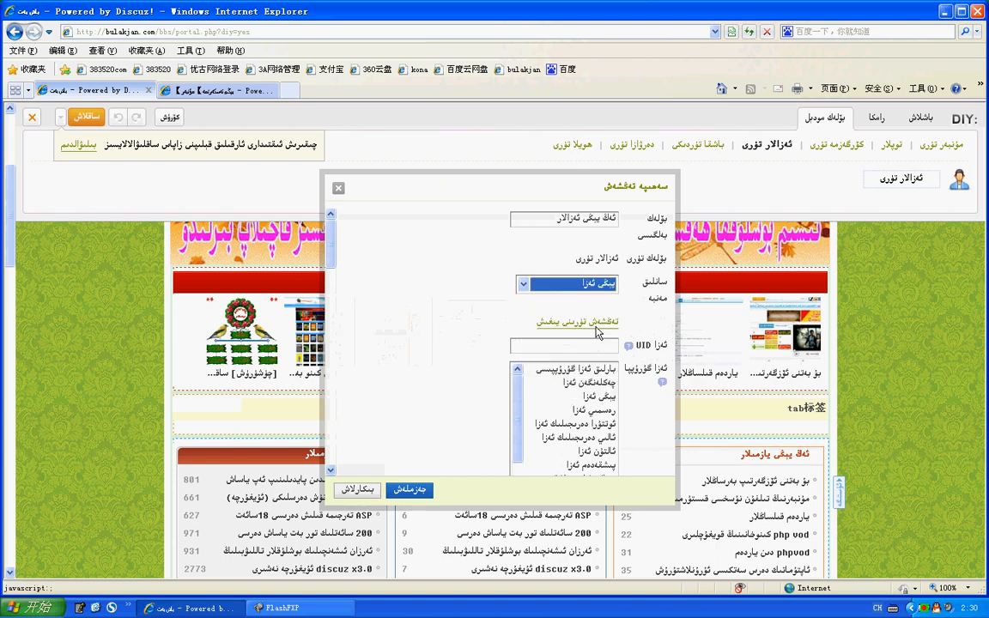
- Set the module's display count to 16 and its data update interval to 1 minute, with the timely update option (ۋاقتىدا يېڭىلاش) enabled
{"action": "left_click_drag", "start_coordinate": [331, 273], "coordinate": [332, 387]}
{"action": "left_click", "coordinate": [597, 294]}
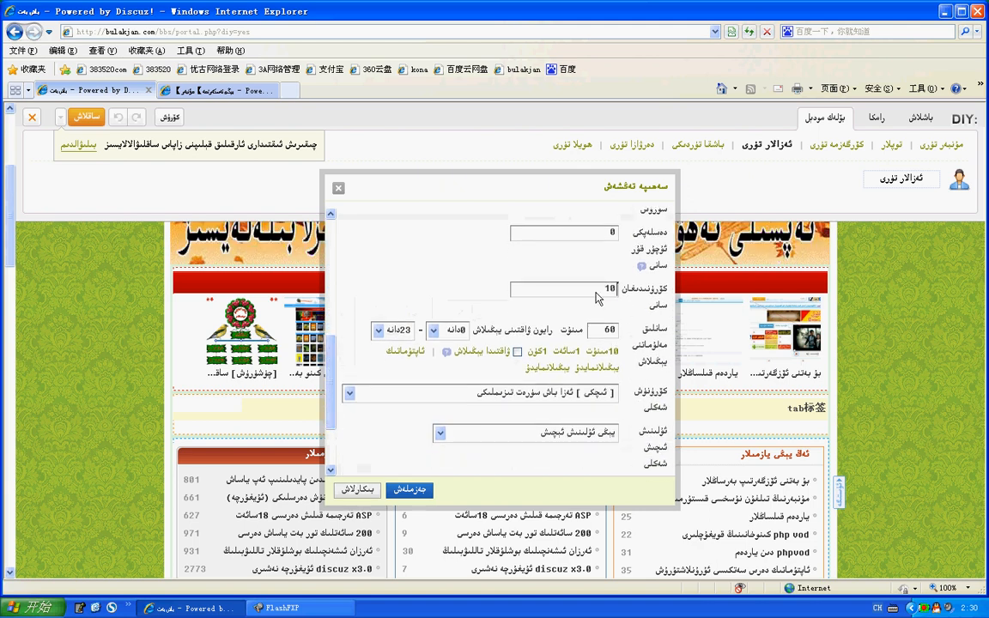
{"action": "key", "text": "BackSpace"}
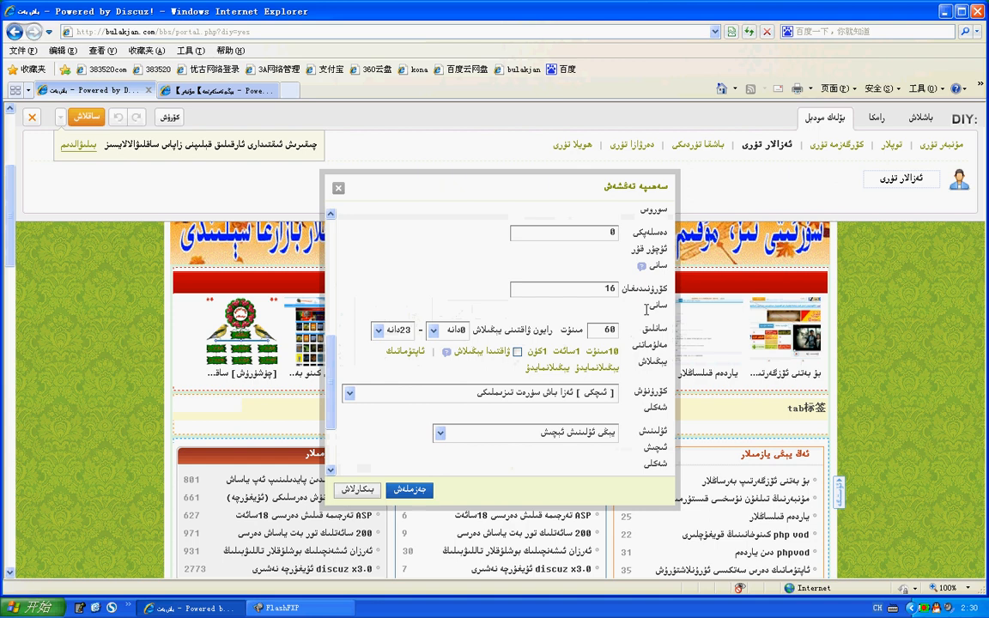
{"action": "key", "text": "Tab"}
{"action": "type", "text": "1"}
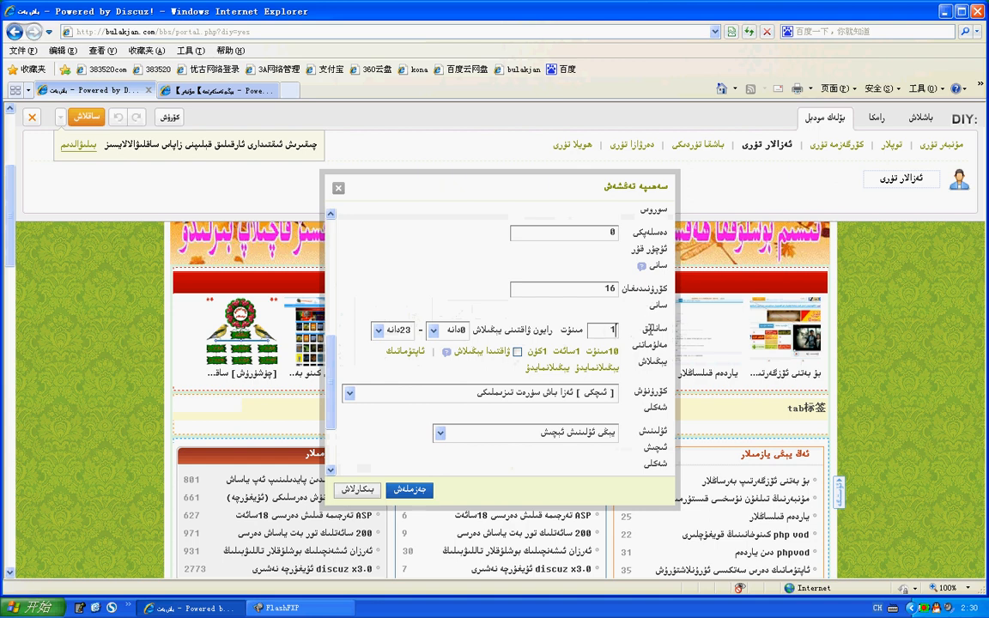
{"action": "left_click", "coordinate": [518, 351]}
- Choose the internal member avatar list as display style, then confirm the module settings and the title dialog with its fields empty
{"action": "left_click", "coordinate": [525, 393]}
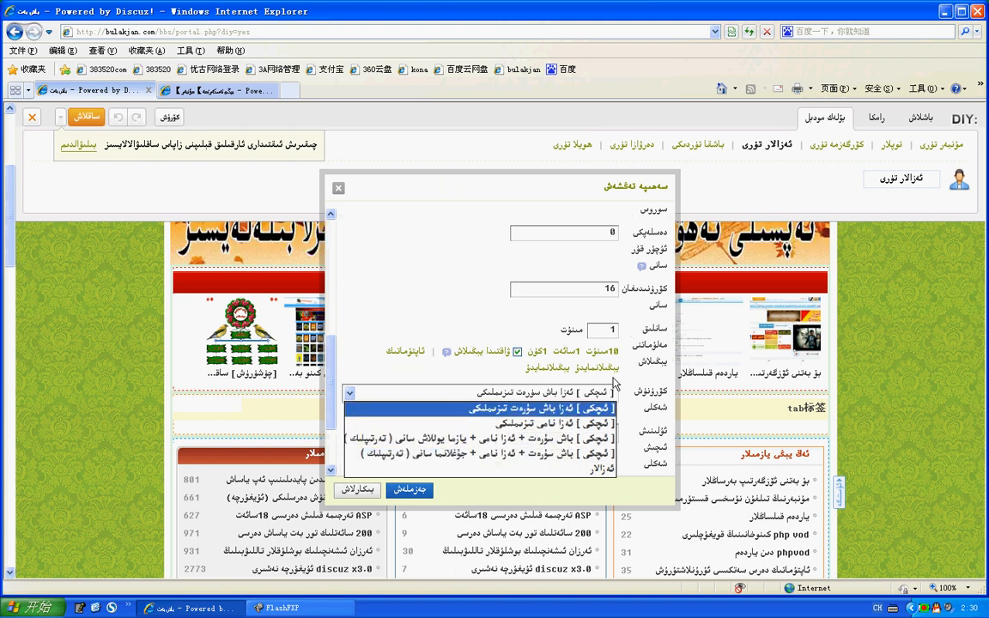
{"action": "left_click", "coordinate": [536, 393]}
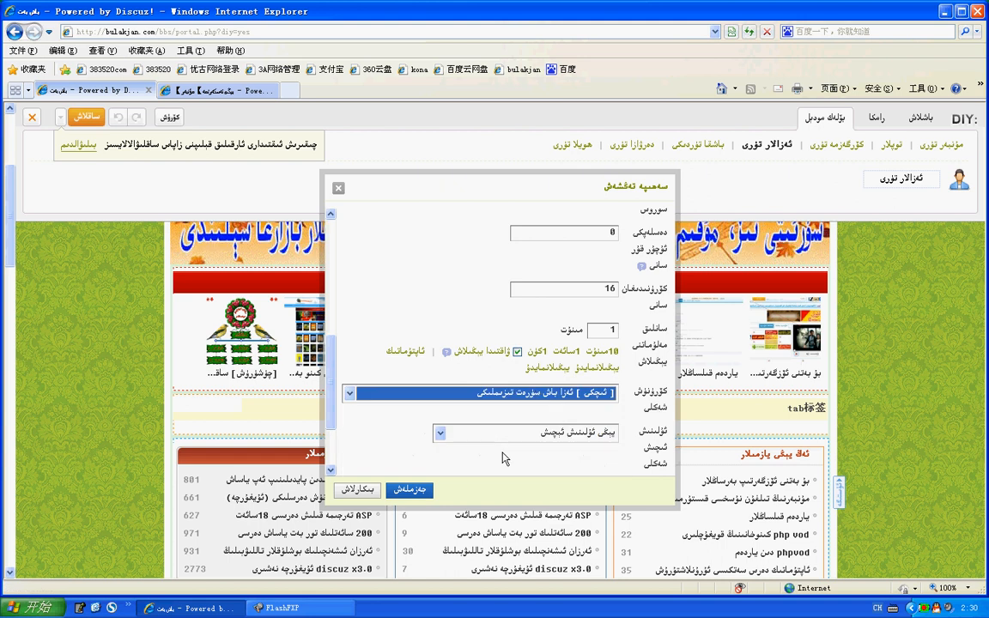
{"action": "left_click", "coordinate": [410, 489]}
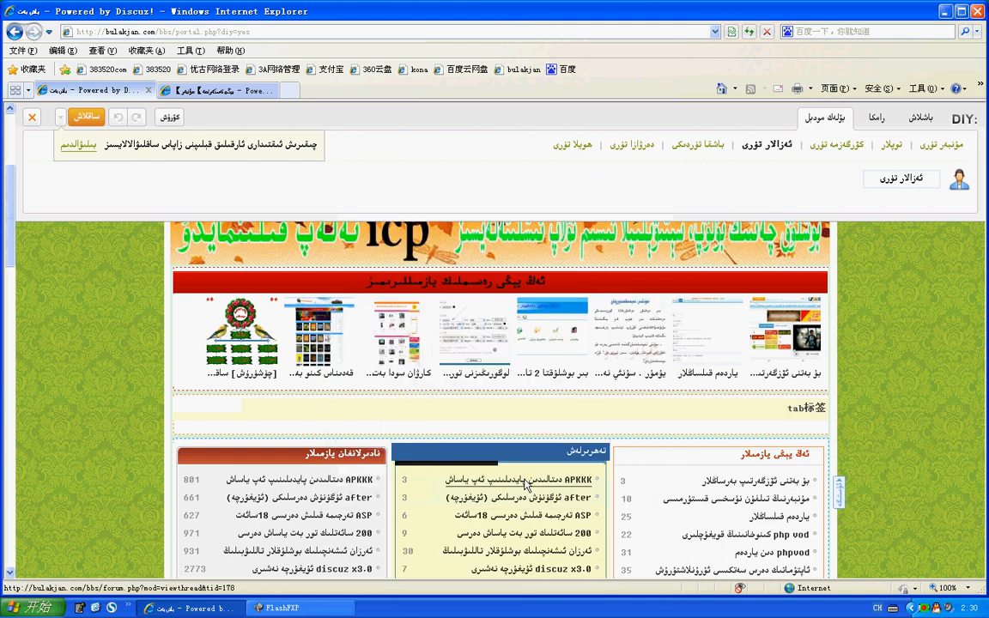
{"action": "left_click", "coordinate": [525, 483]}
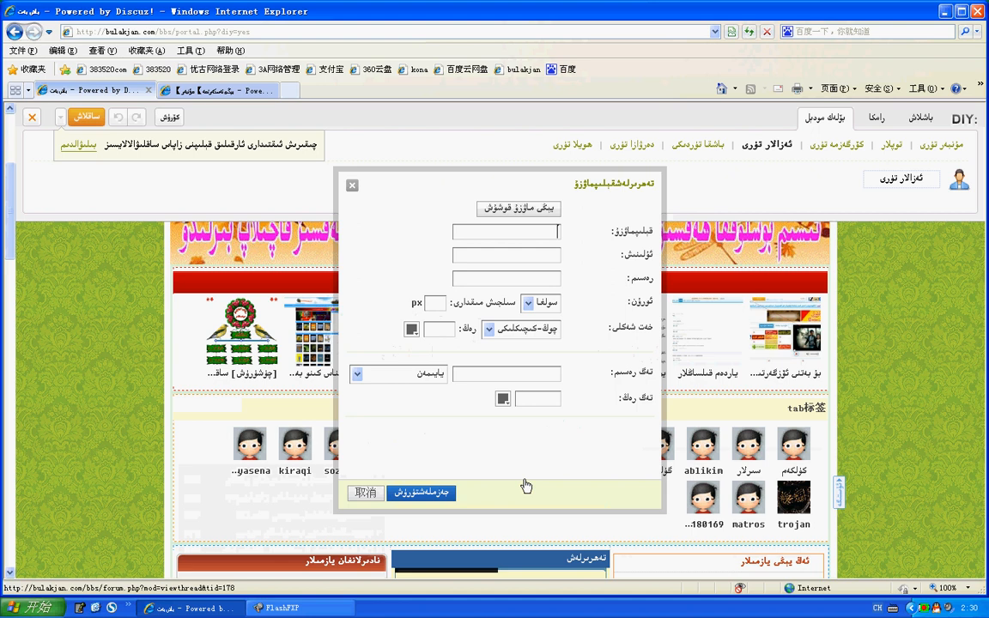
{"action": "left_click", "coordinate": [429, 494]}
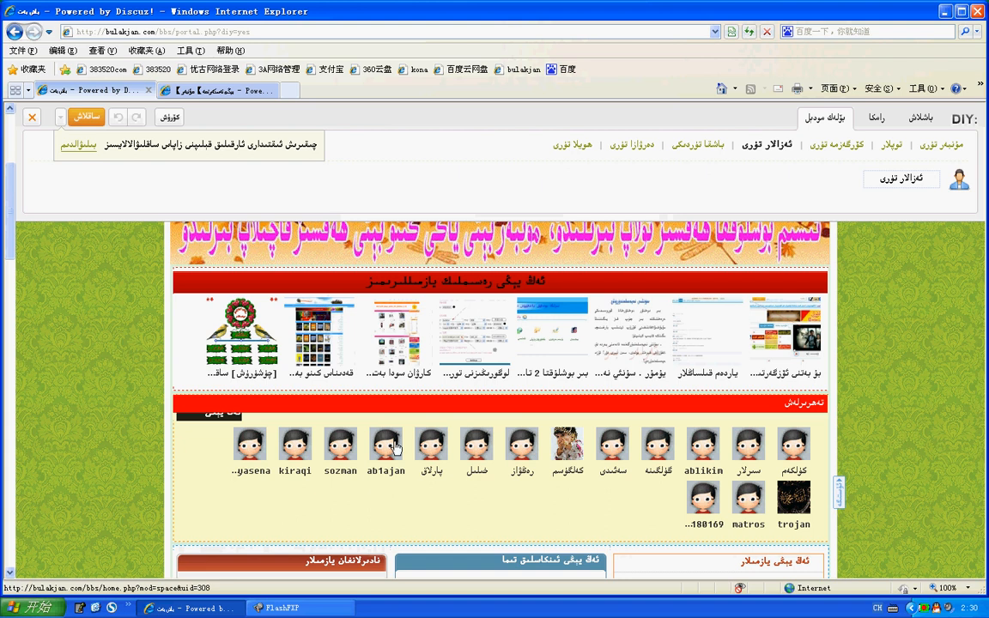
- Reopen the properties of the newest members module, set its display count to 13 and confirm
{"action": "left_click", "coordinate": [808, 408]}
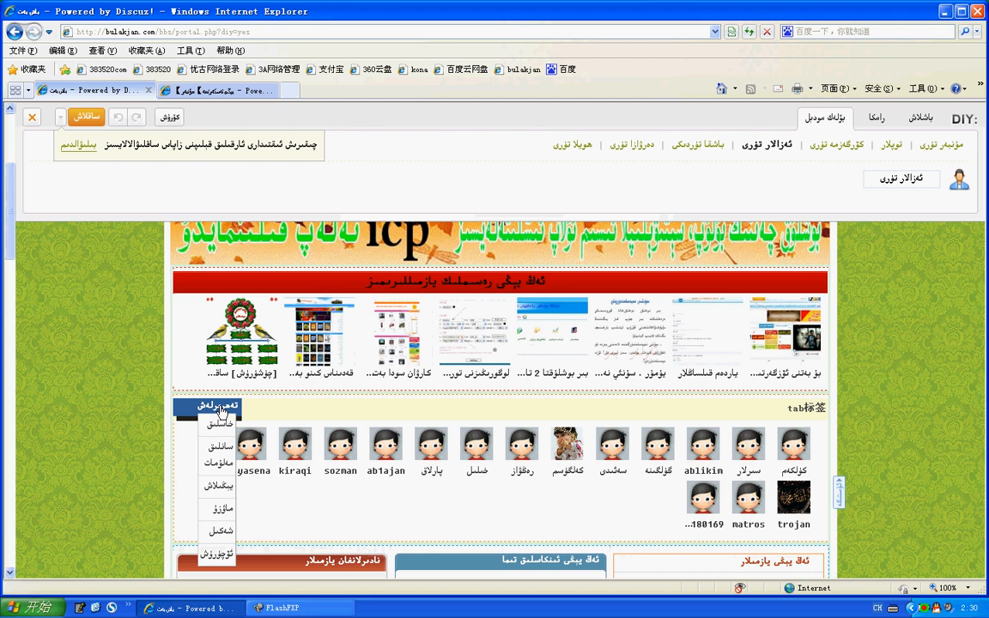
{"action": "left_click", "coordinate": [219, 424]}
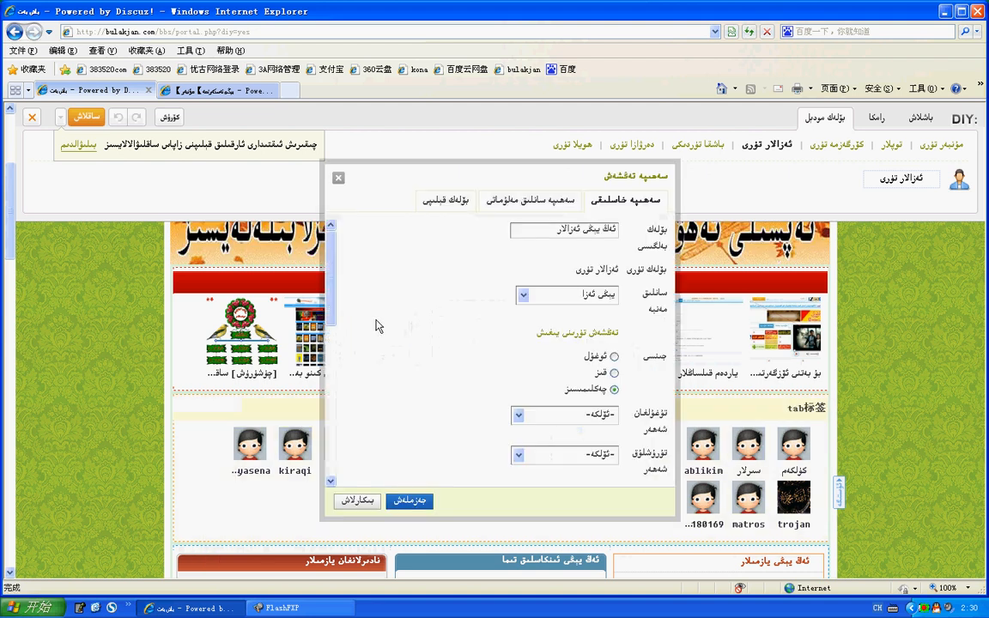
{"action": "scroll", "coordinate": [567, 385], "scroll_direction": "down", "scroll_amount": 5}
{"action": "double_click", "coordinate": [567, 386]}
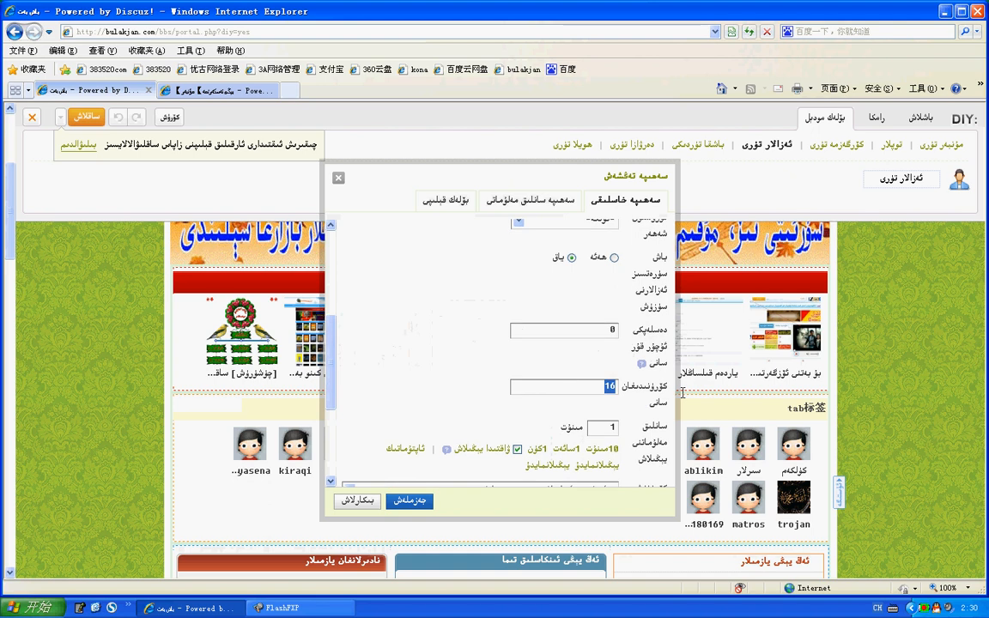
{"action": "type", "text": "13"}
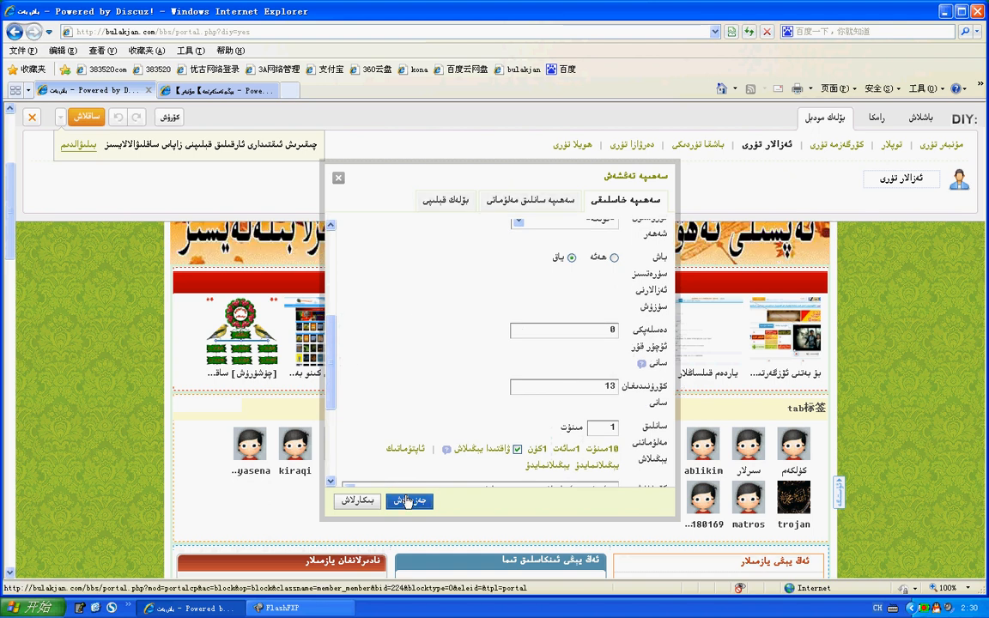
{"action": "left_click", "coordinate": [413, 500]}
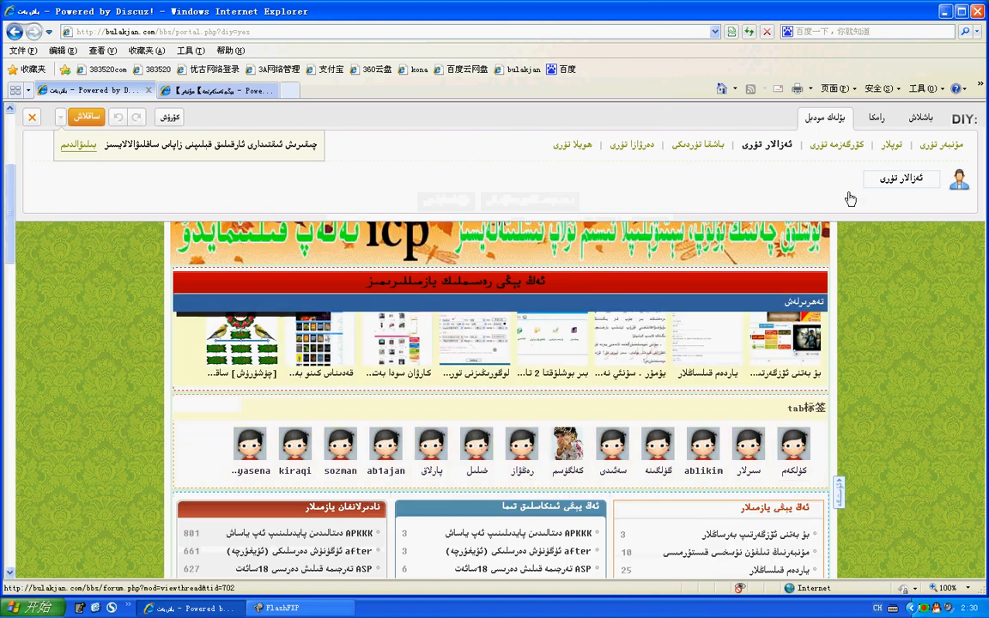
- Add a second members module to the tab frame header, with data source "جۇغلانما دەرىجىسى" and the name "باي ئەزالار"
{"action": "left_click_drag", "start_coordinate": [884, 179], "coordinate": [228, 408]}
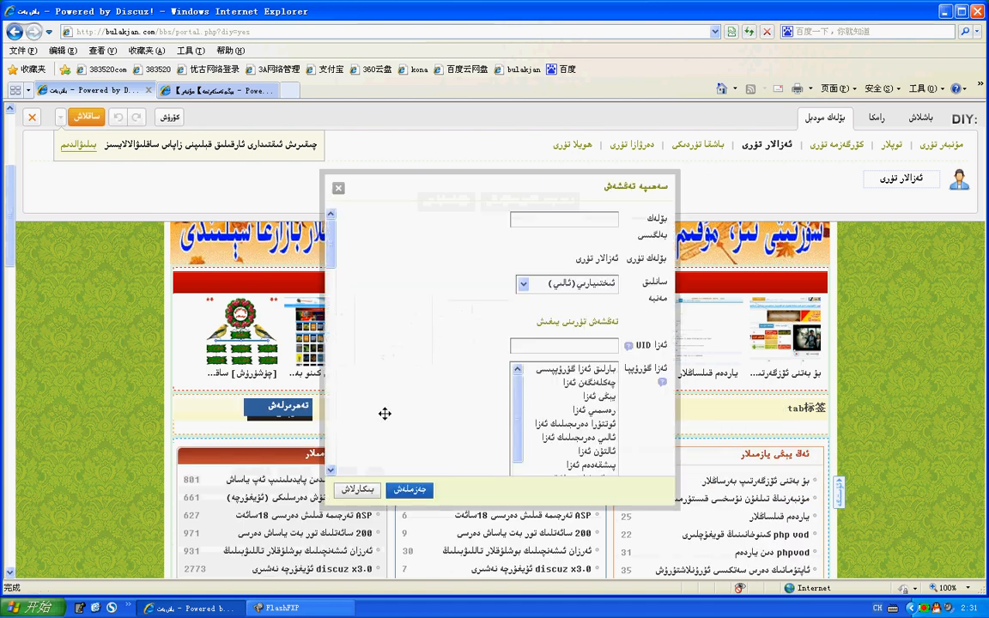
{"action": "left_click", "coordinate": [581, 284]}
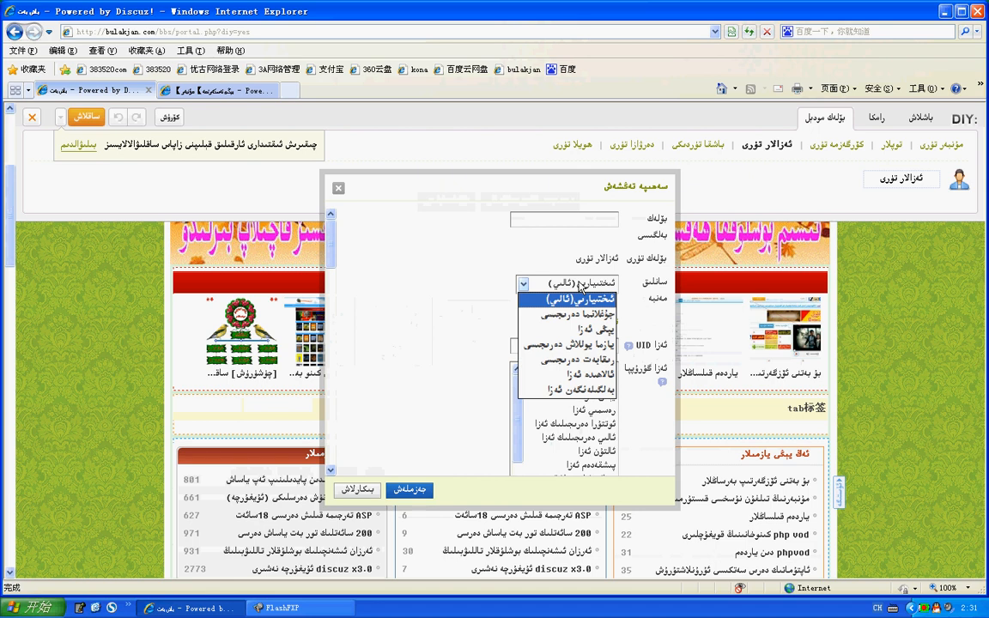
{"action": "left_click", "coordinate": [579, 316]}
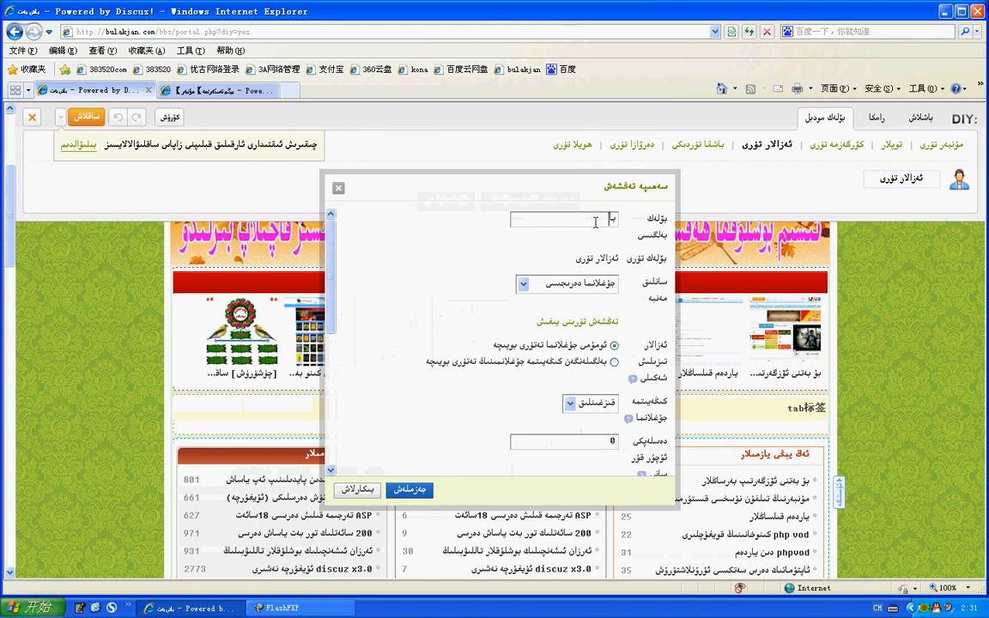
{"action": "left_click", "coordinate": [596, 221]}
{"action": "type", "text": "باي ئەز"}
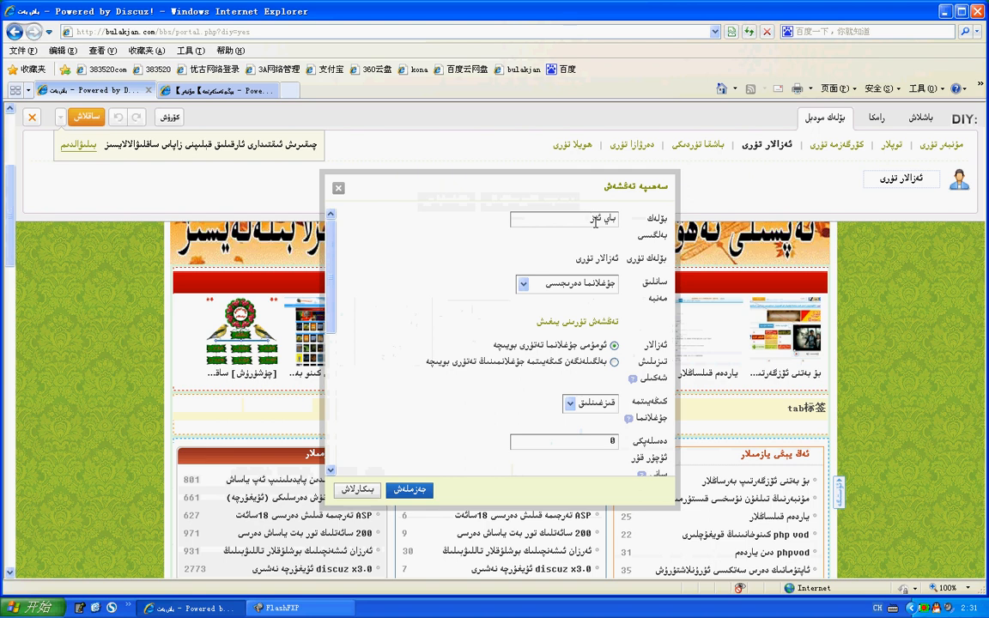
{"action": "type", "text": "الار"}
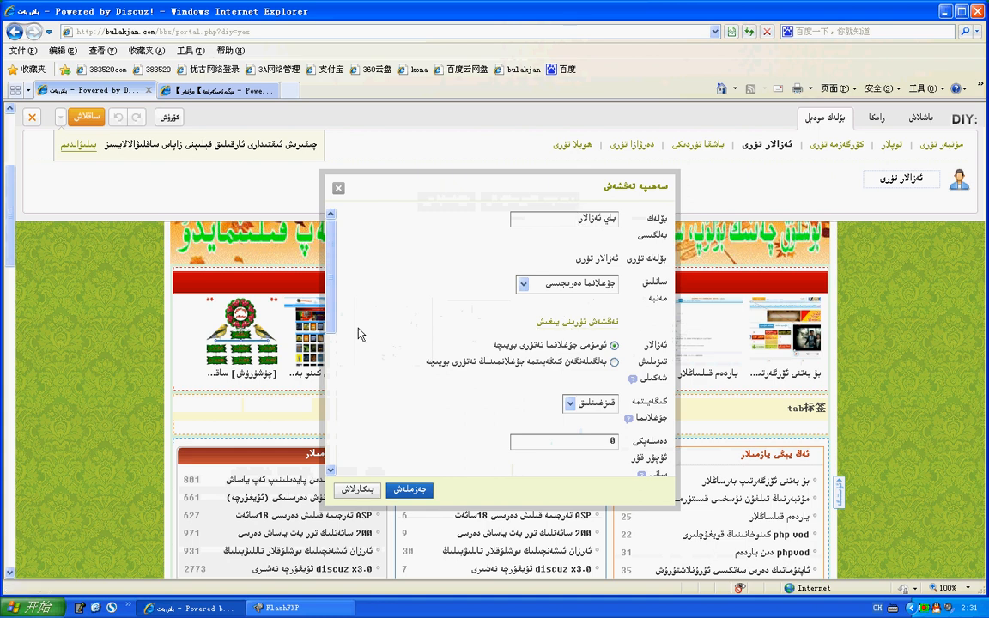
- Set the second module's credit type to "تىللا" and its display count to 13
{"action": "scroll", "coordinate": [361, 335], "scroll_direction": "down", "scroll_amount": 3}
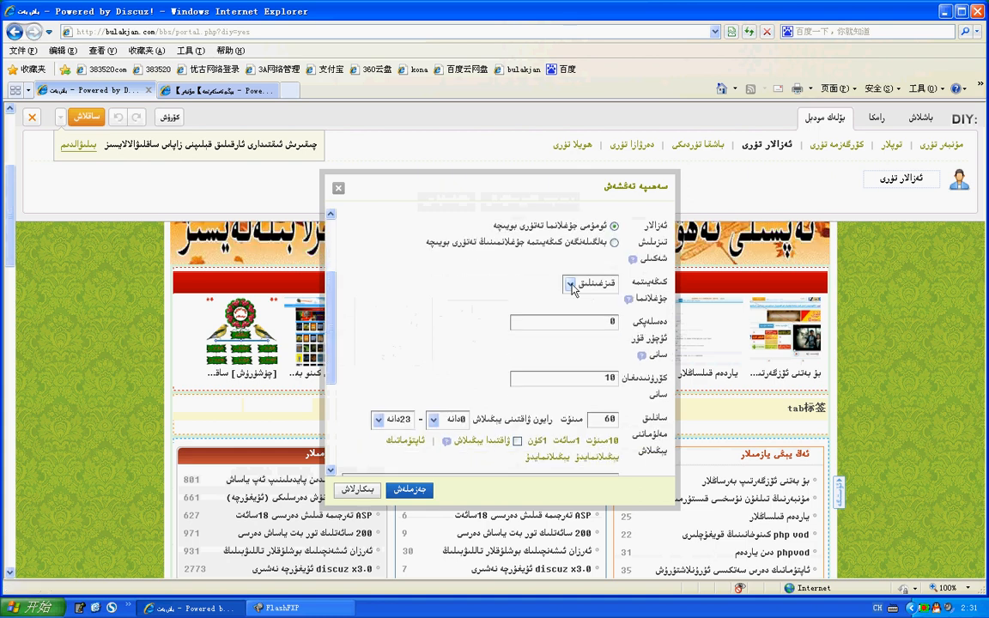
{"action": "left_click", "coordinate": [581, 287]}
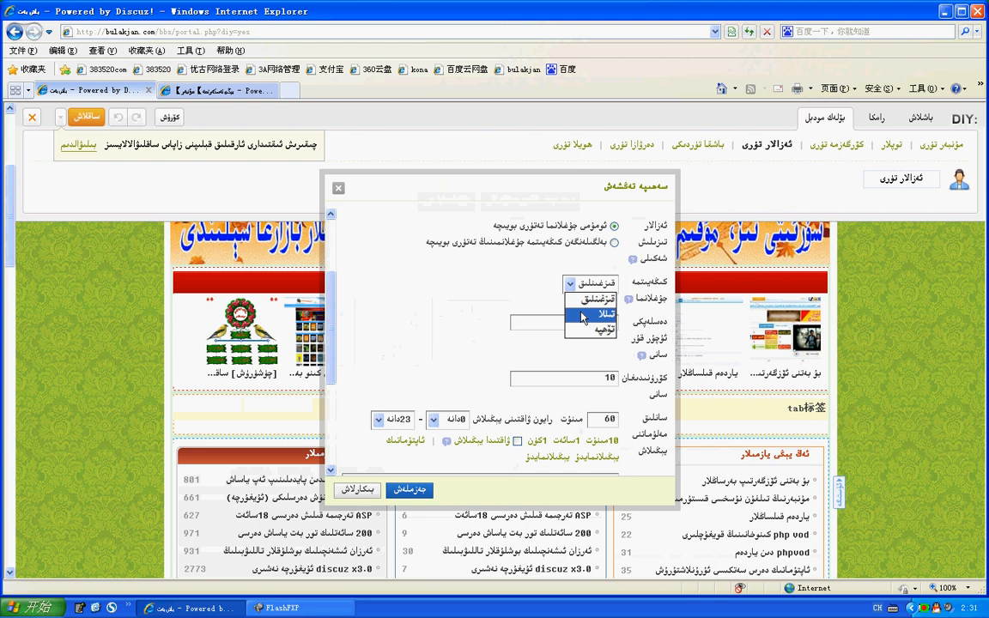
{"action": "left_click", "coordinate": [583, 316]}
{"action": "left_click_drag", "start_coordinate": [588, 379], "coordinate": [679, 379]}
{"action": "type", "text": "13"}
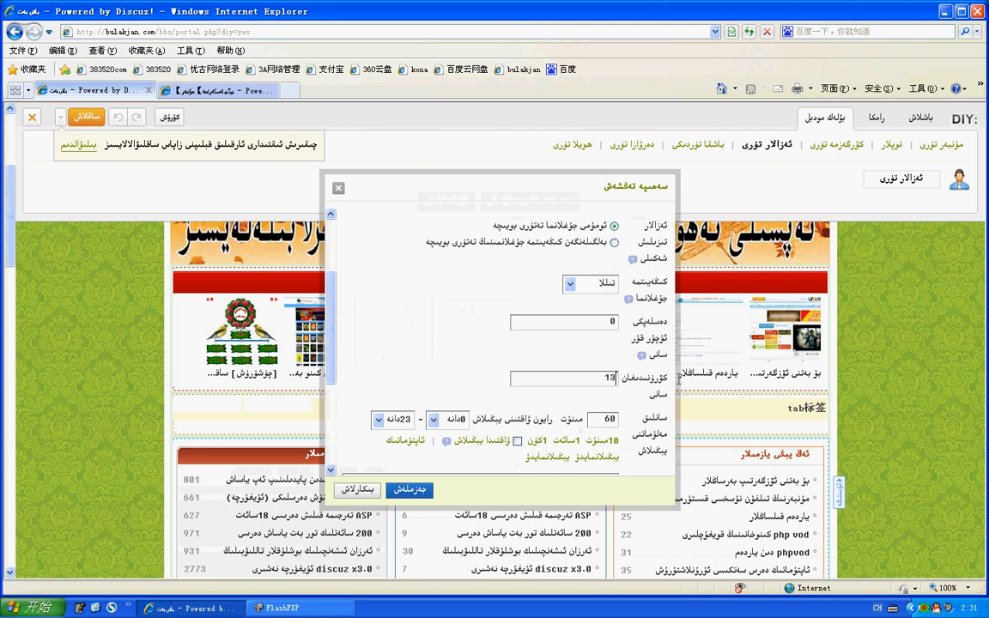
- Set the second module's data update interval to 1 minute and enable its timely update option (ۋاقتىدا يېڭىلاش)
{"action": "double_click", "coordinate": [597, 420]}
{"action": "type", "text": "1"}
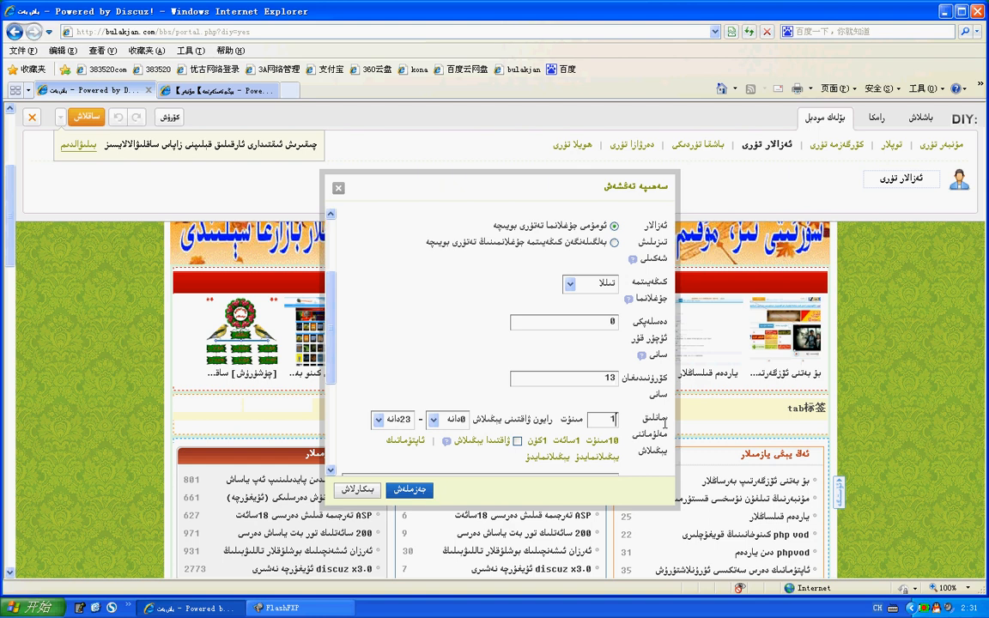
{"action": "left_click", "coordinate": [518, 443]}
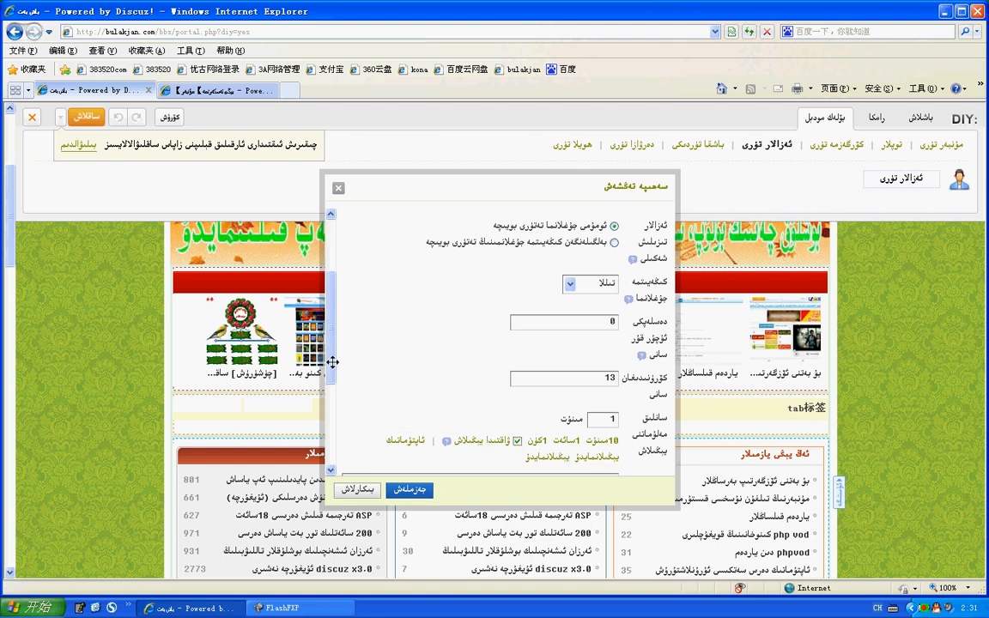
{"action": "scroll", "coordinate": [343, 386], "scroll_direction": "down", "scroll_amount": 3}
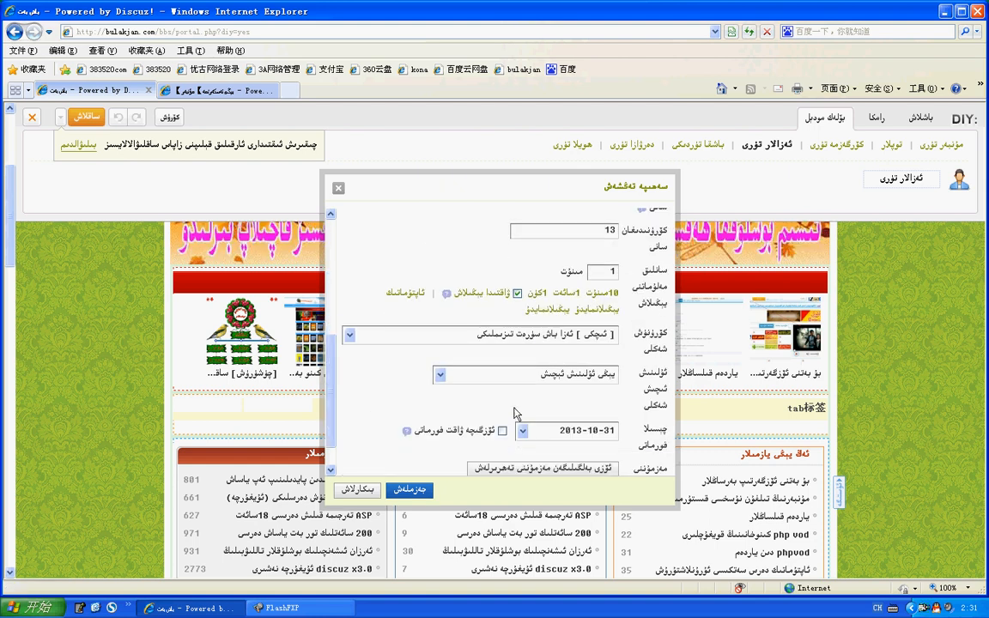
- Confirm the second members module's properties and accept its title settings with the title left blank
{"action": "left_click", "coordinate": [427, 489]}
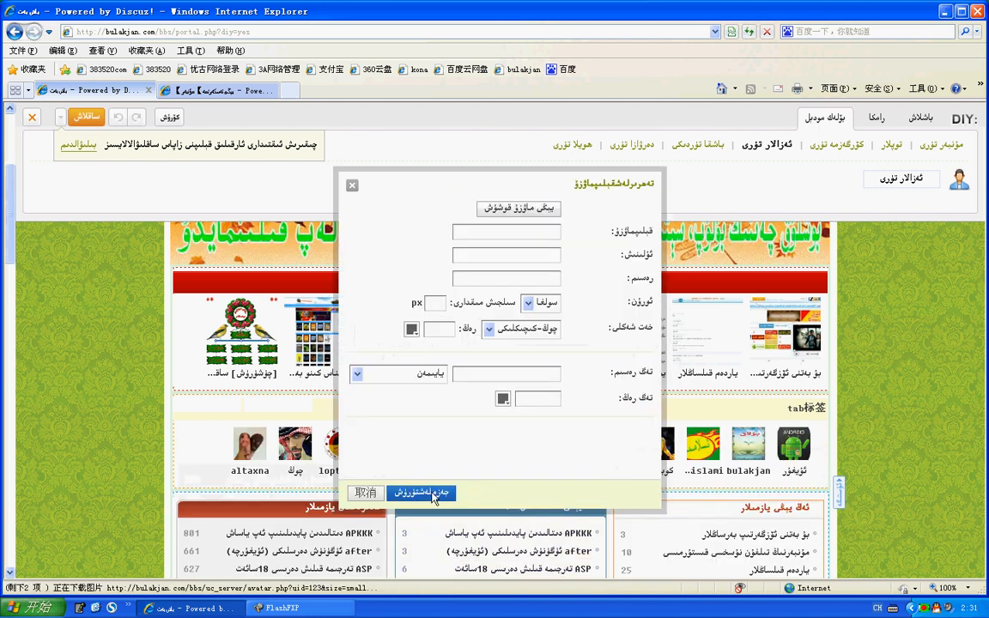
{"action": "left_click", "coordinate": [432, 496]}
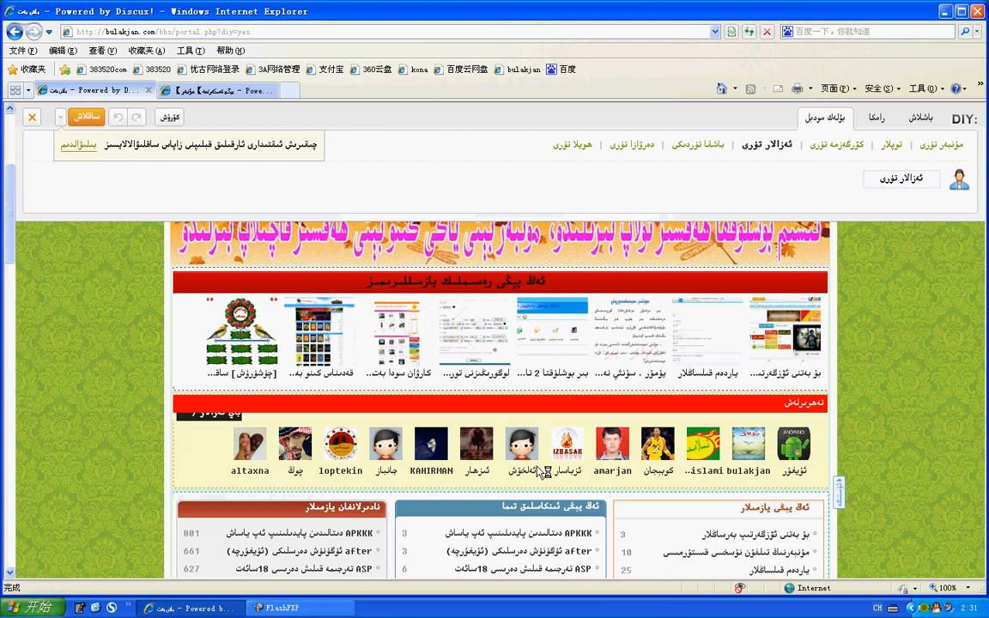
- Add a third members module to the tab frame header and name it "ئاكتىپ ئەزالار"
{"action": "mouse_move", "coordinate": [775, 511]}
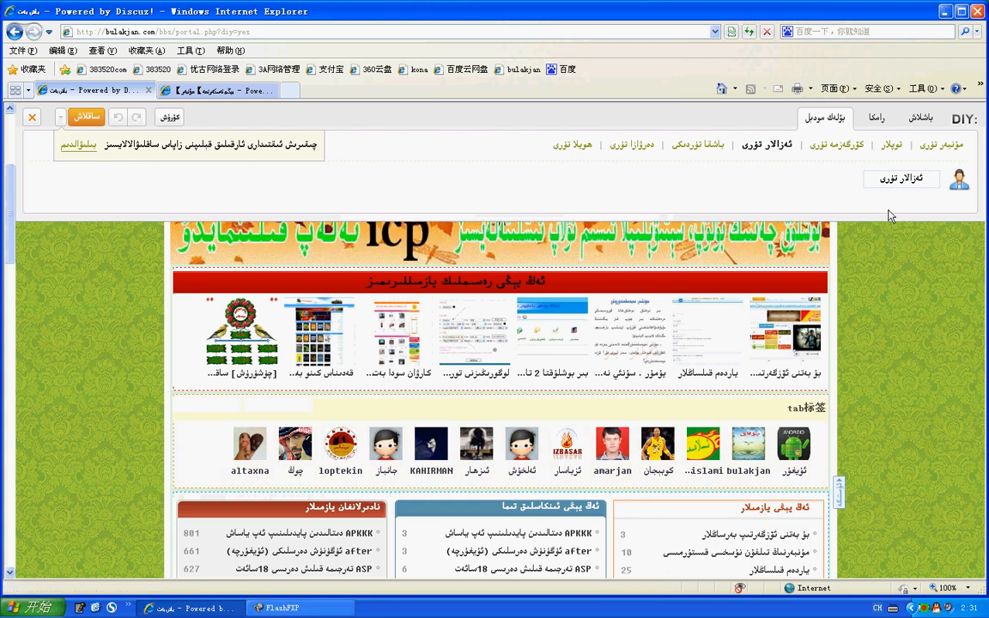
{"action": "mouse_move", "coordinate": [247, 409]}
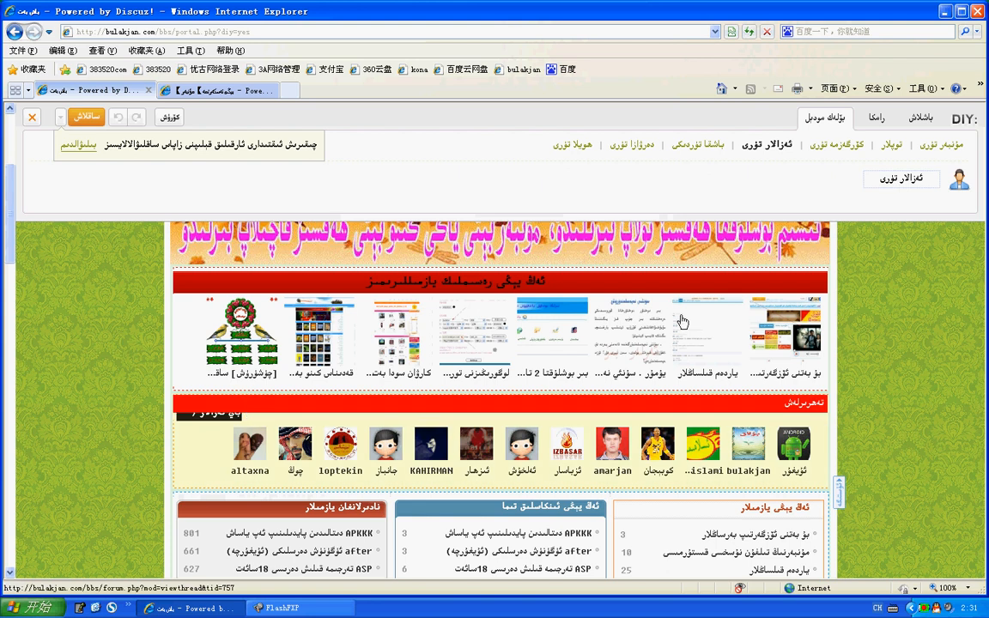
{"action": "left_click_drag", "start_coordinate": [900, 180], "coordinate": [417, 400]}
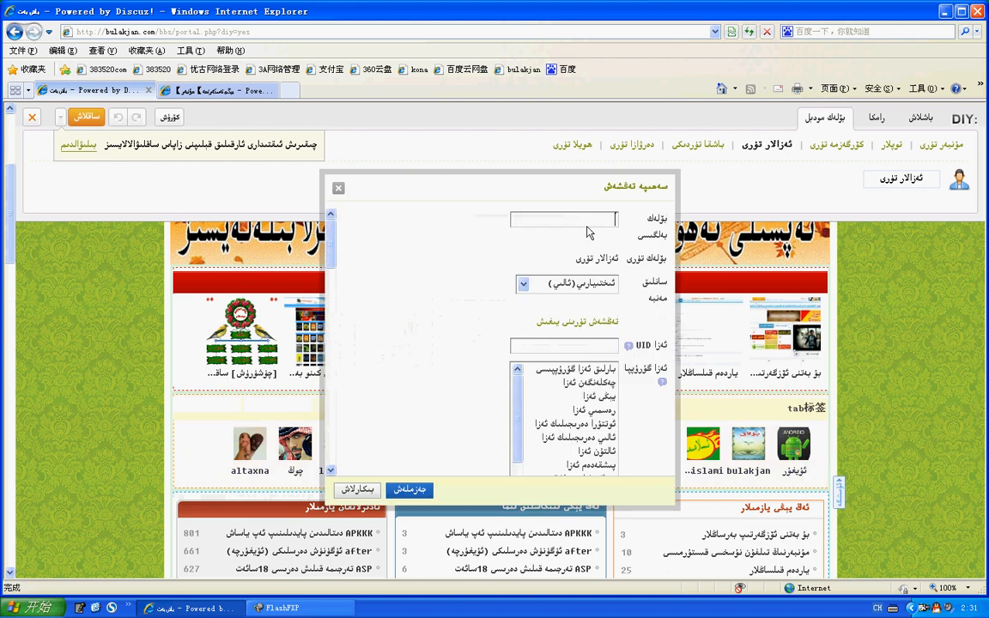
{"action": "left_click", "coordinate": [592, 283]}
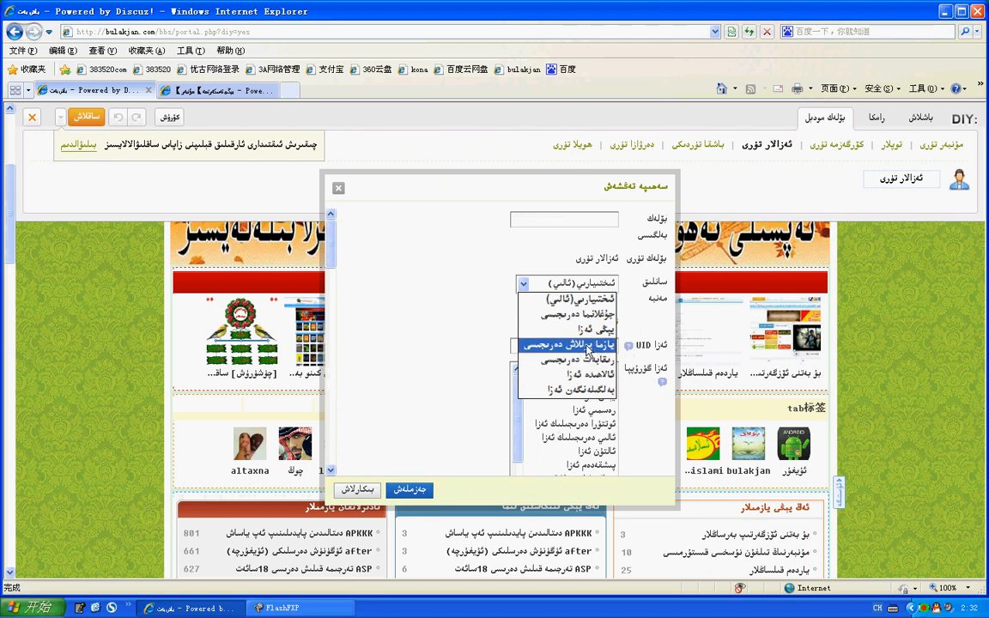
{"action": "left_click", "coordinate": [587, 314]}
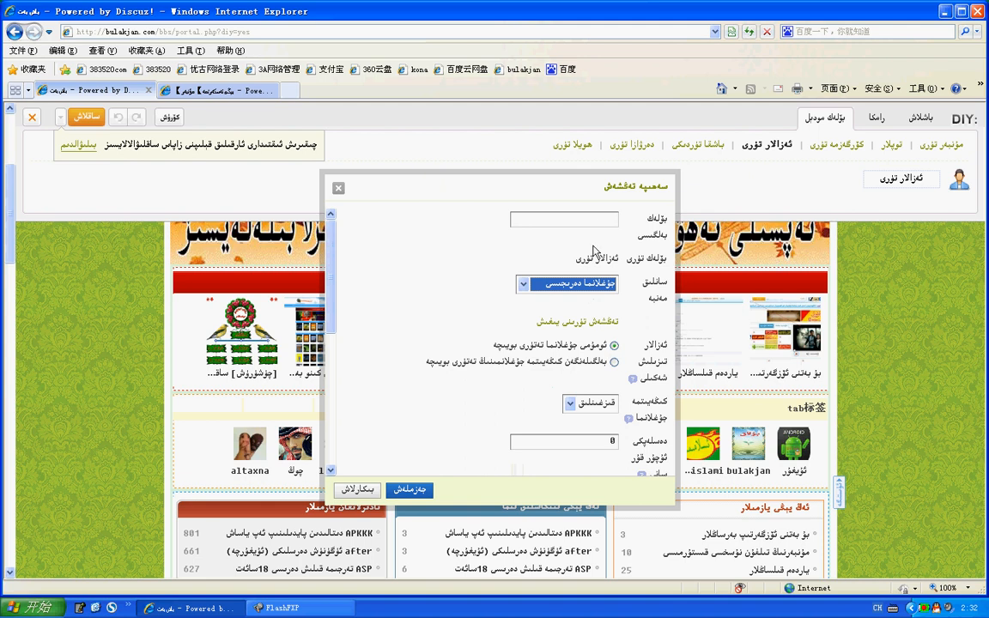
{"action": "left_click", "coordinate": [549, 219]}
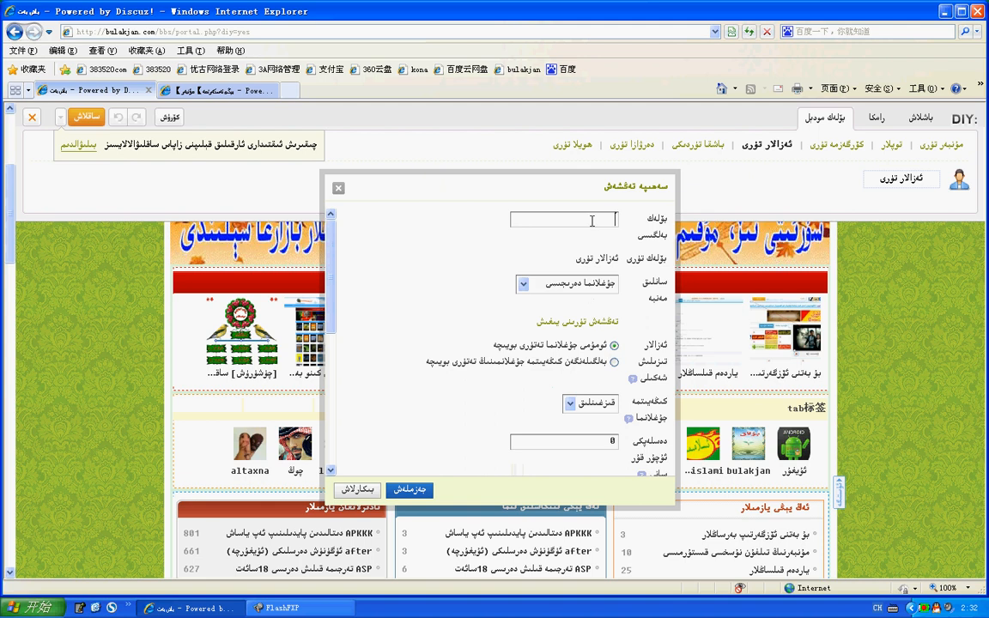
{"action": "left_click", "coordinate": [577, 285]}
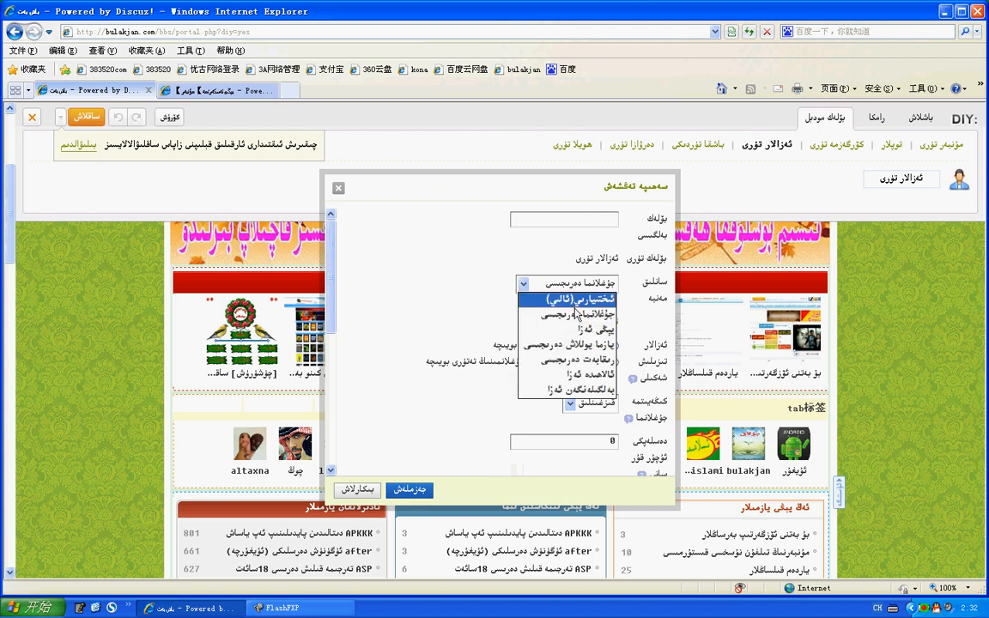
{"action": "left_click", "coordinate": [576, 316]}
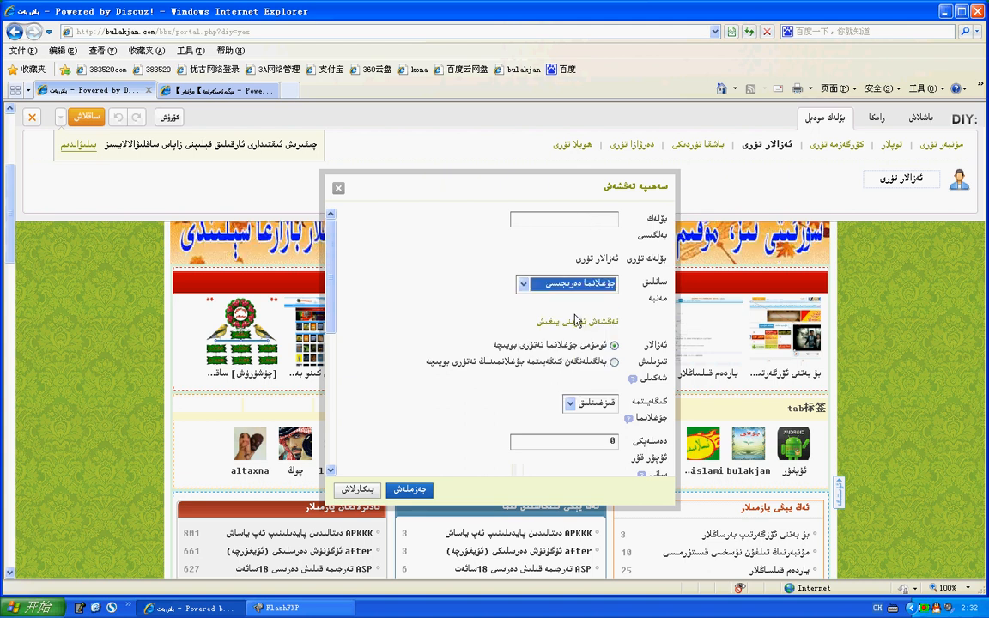
{"action": "left_click", "coordinate": [580, 219]}
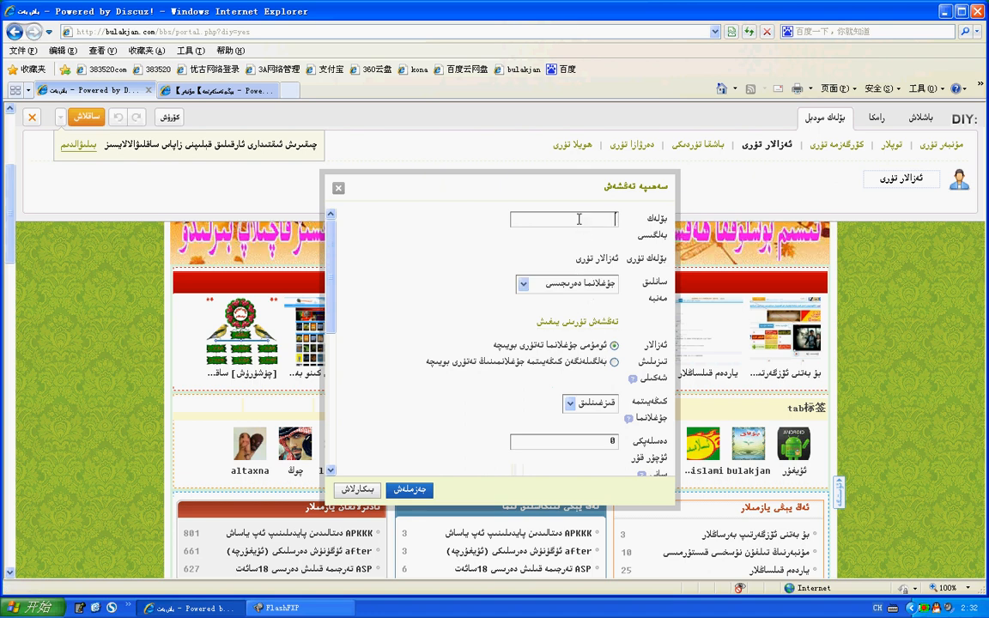
{"action": "type", "text": "ئ"}
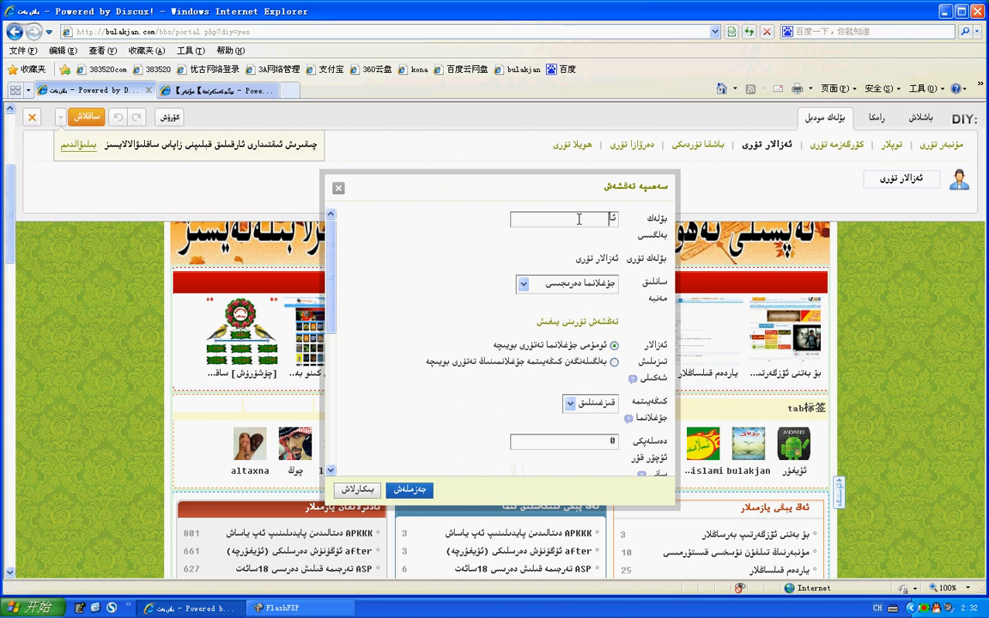
{"action": "type", "text": "اكتىپ ئەزالا"}
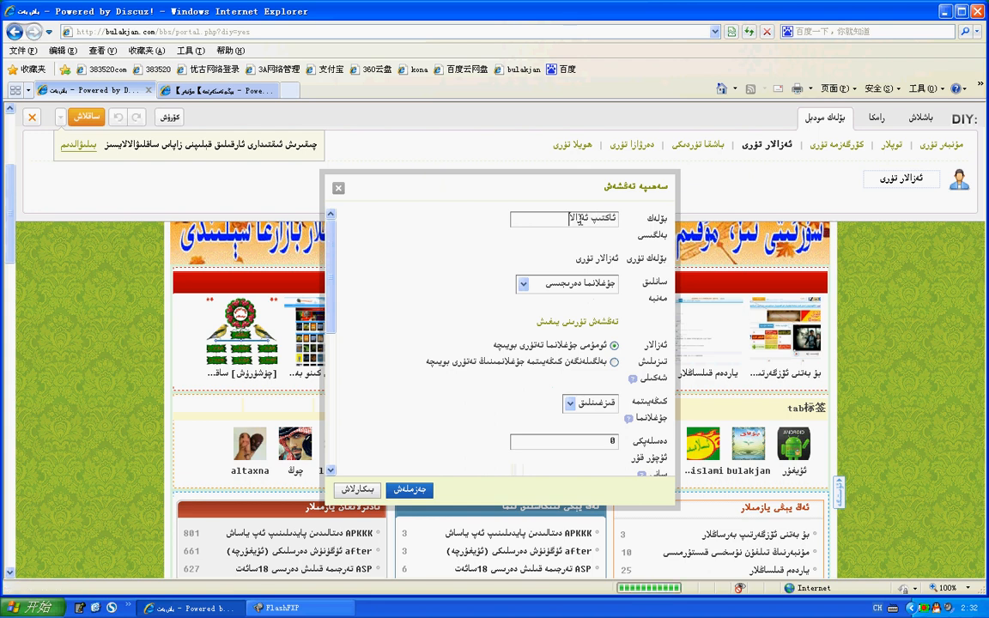
{"action": "type", "text": "ر"}
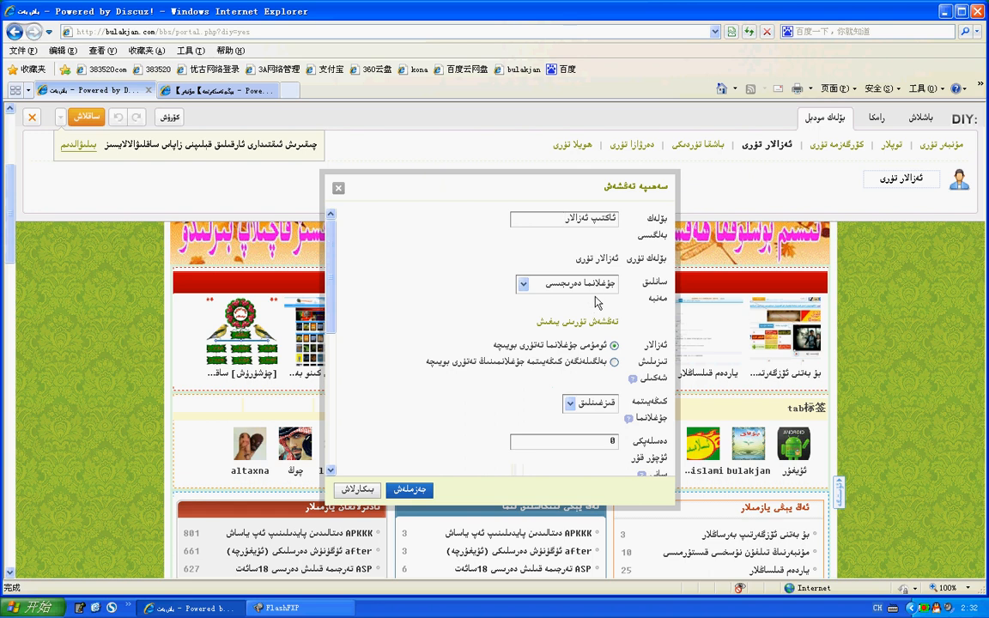
- Try the data sources "يېڭى ئەزا", "ئىختىيارىي(ئالىي)" and "جۇغلانما دەرىجىسى" for the third members module
{"action": "left_click", "coordinate": [592, 285]}
{"action": "left_click", "coordinate": [556, 323]}
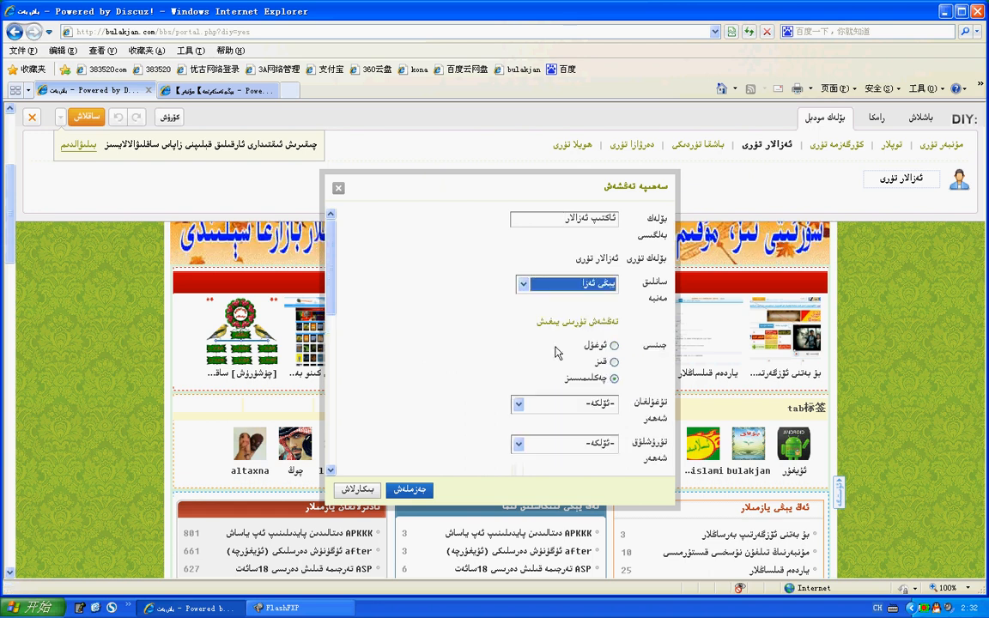
{"action": "left_click_drag", "start_coordinate": [337, 305], "coordinate": [334, 236]}
{"action": "left_click", "coordinate": [523, 284]}
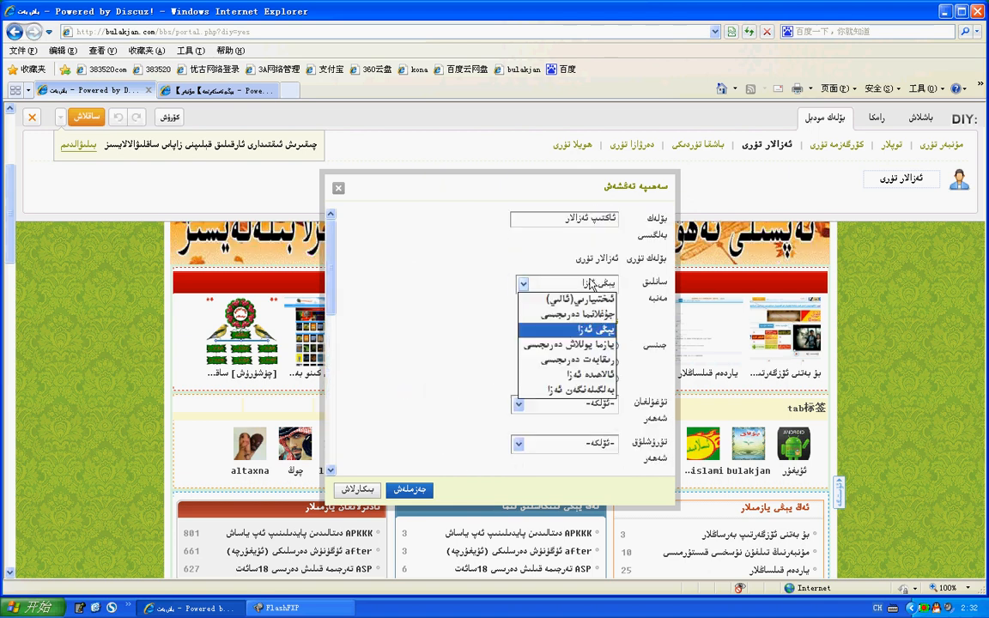
{"action": "left_click", "coordinate": [588, 302]}
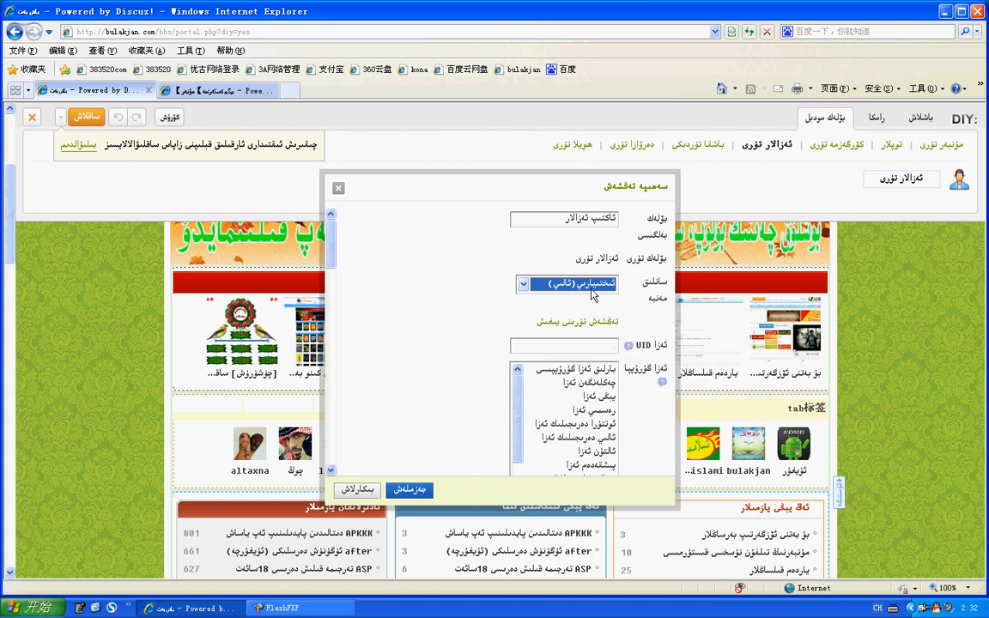
{"action": "left_click", "coordinate": [521, 395]}
{"action": "mouse_move", "coordinate": [521, 395]}
{"action": "left_mouse_down"}
{"action": "mouse_move", "coordinate": [519, 456]}
{"action": "mouse_move", "coordinate": [518, 390]}
{"action": "left_mouse_up"}
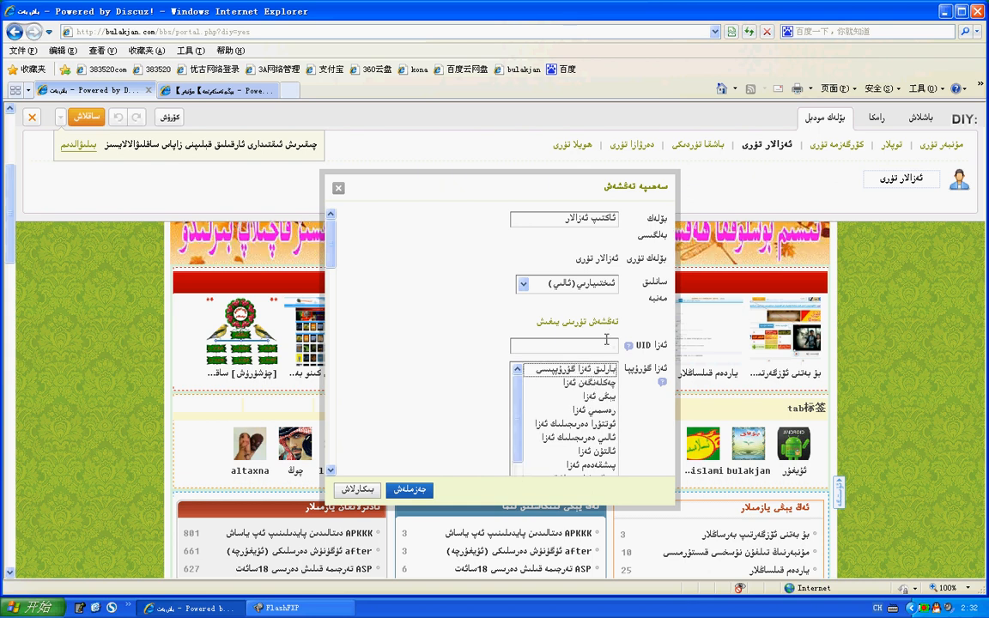
{"action": "left_click", "coordinate": [575, 283]}
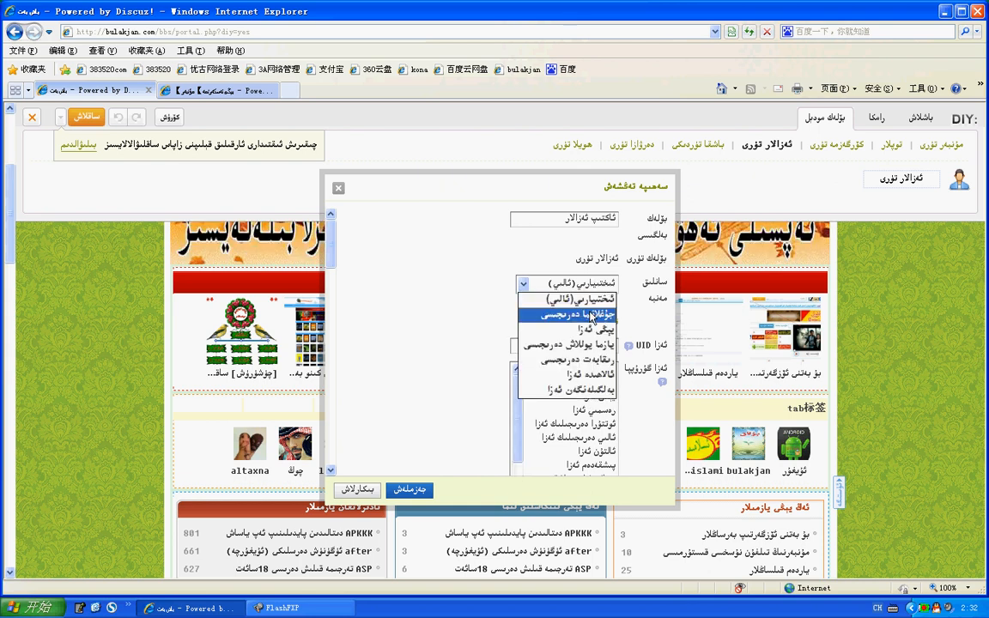
{"action": "left_click", "coordinate": [588, 316]}
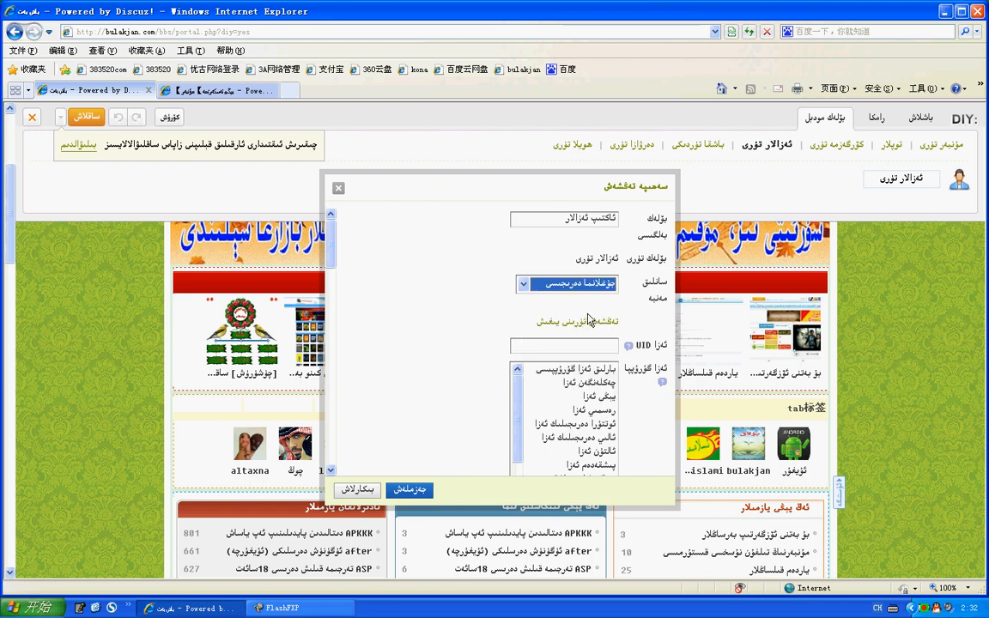
{"action": "left_click_drag", "start_coordinate": [333, 319], "coordinate": [335, 283]}
{"action": "left_click", "coordinate": [598, 296]}
- Set the third members module's data source to "يازما يوللاش دەرىجىسى"
{"action": "left_click", "coordinate": [567, 286]}
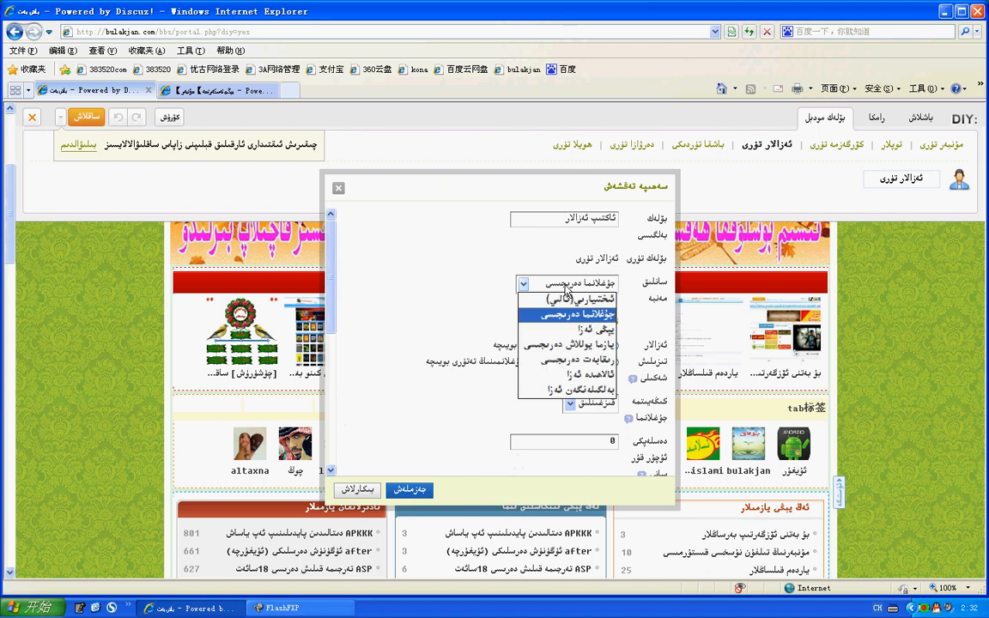
{"action": "left_click", "coordinate": [563, 346]}
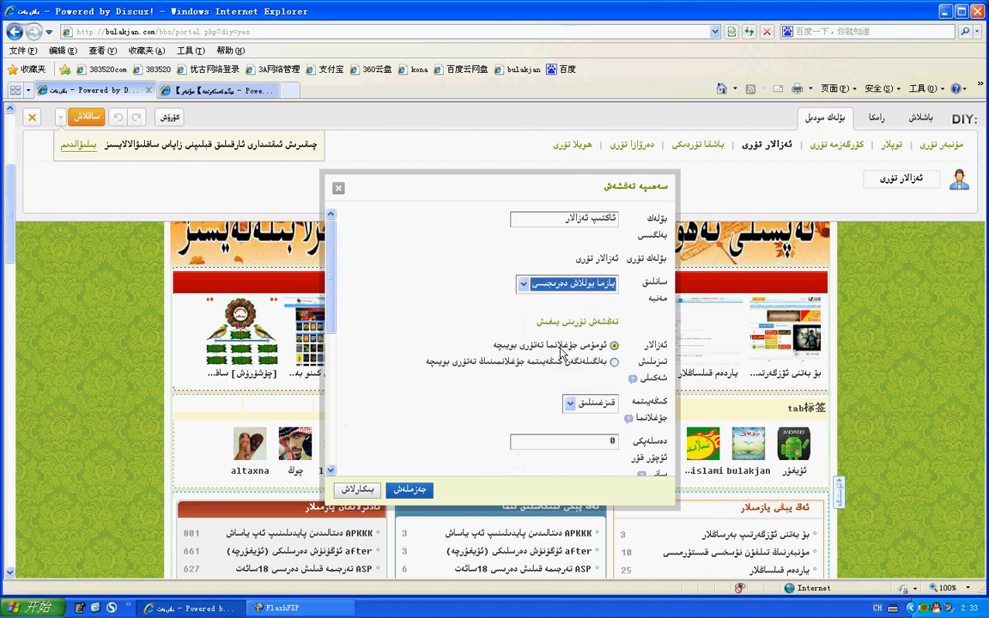
{"action": "left_click_drag", "start_coordinate": [332, 287], "coordinate": [334, 327]}
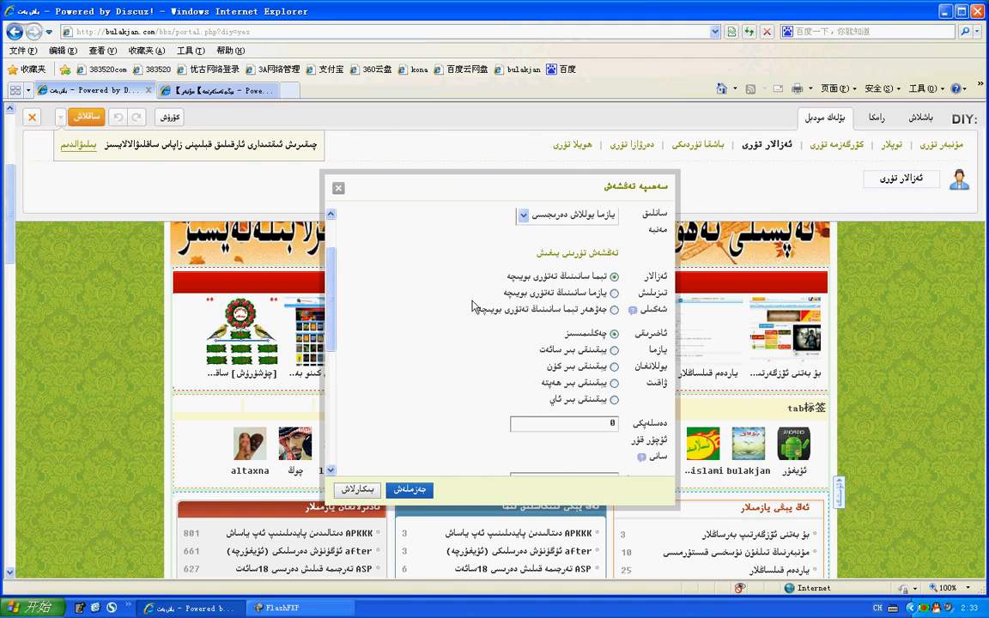
{"action": "left_click_drag", "start_coordinate": [334, 297], "coordinate": [333, 377]}
- Set the third module's display count to 13 and its data update interval to 1 minute with timely update (ۋاقتىدا يېڭىلاش) enabled
{"action": "left_click_drag", "start_coordinate": [575, 304], "coordinate": [657, 301]}
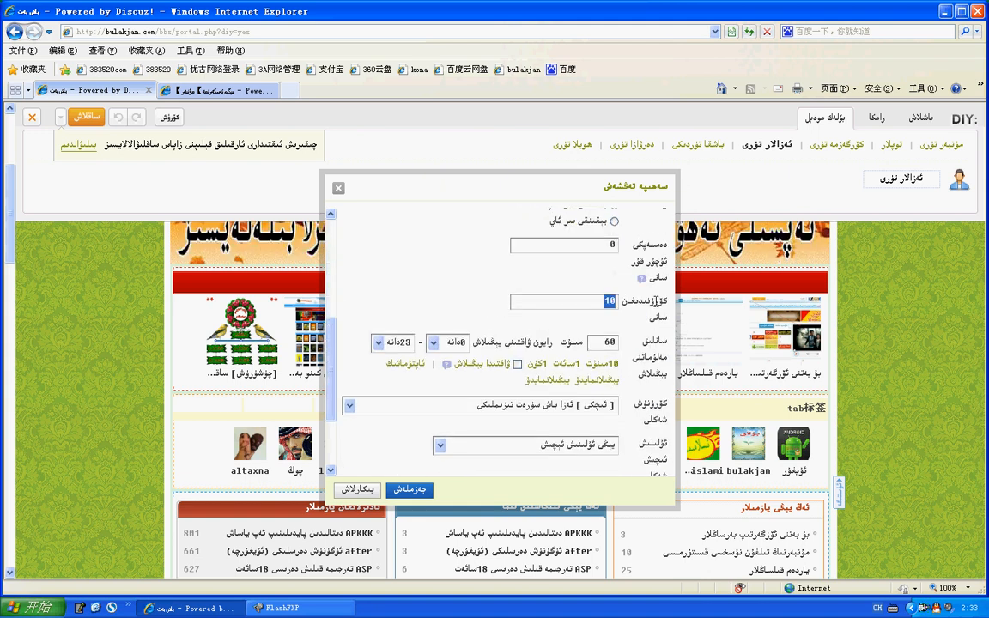
{"action": "type", "text": "13"}
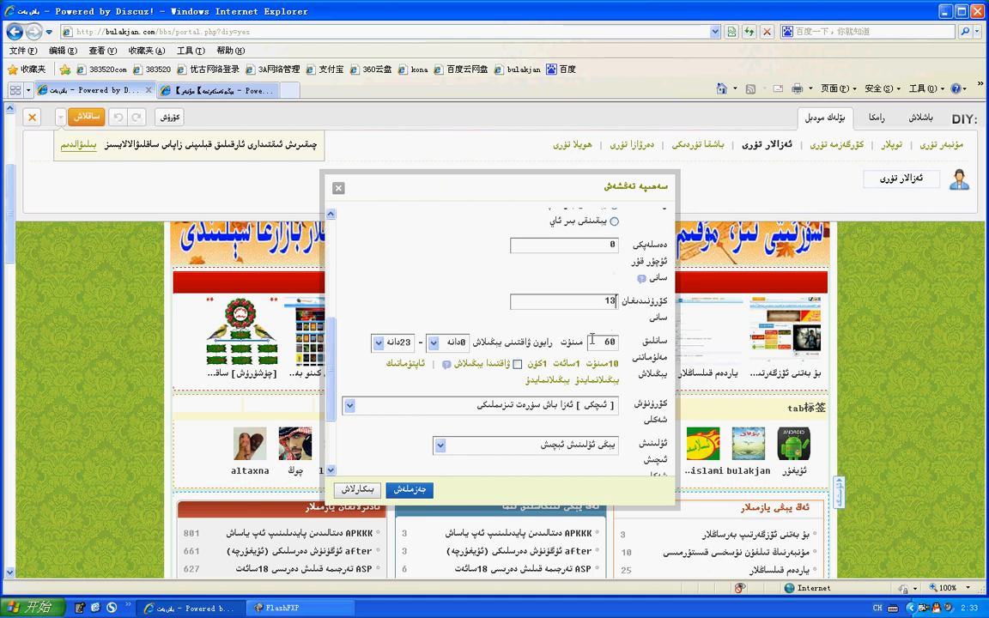
{"action": "double_click", "coordinate": [608, 341]}
{"action": "type", "text": "1"}
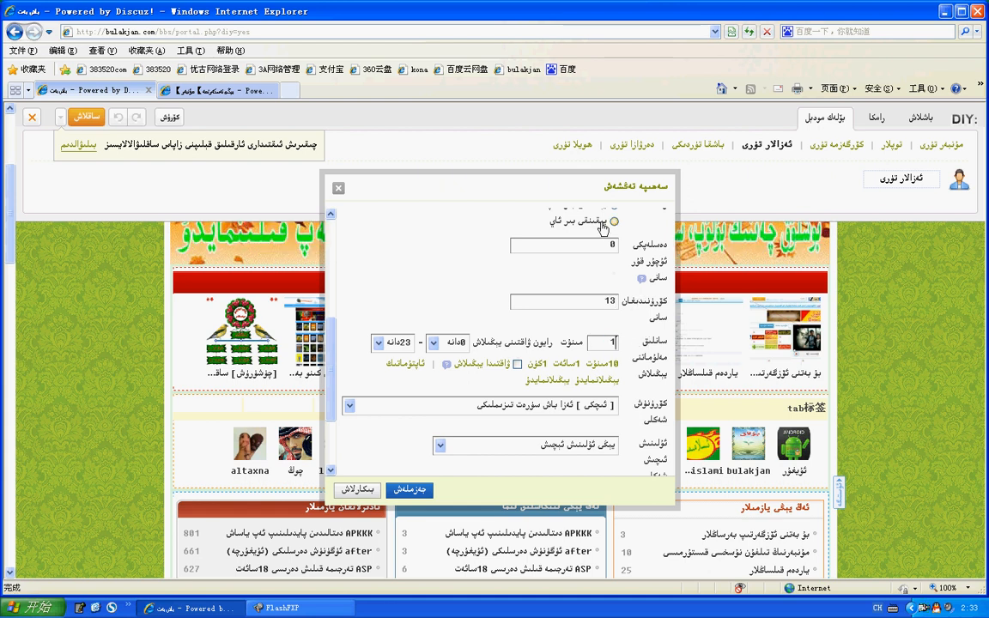
{"action": "left_click", "coordinate": [518, 364]}
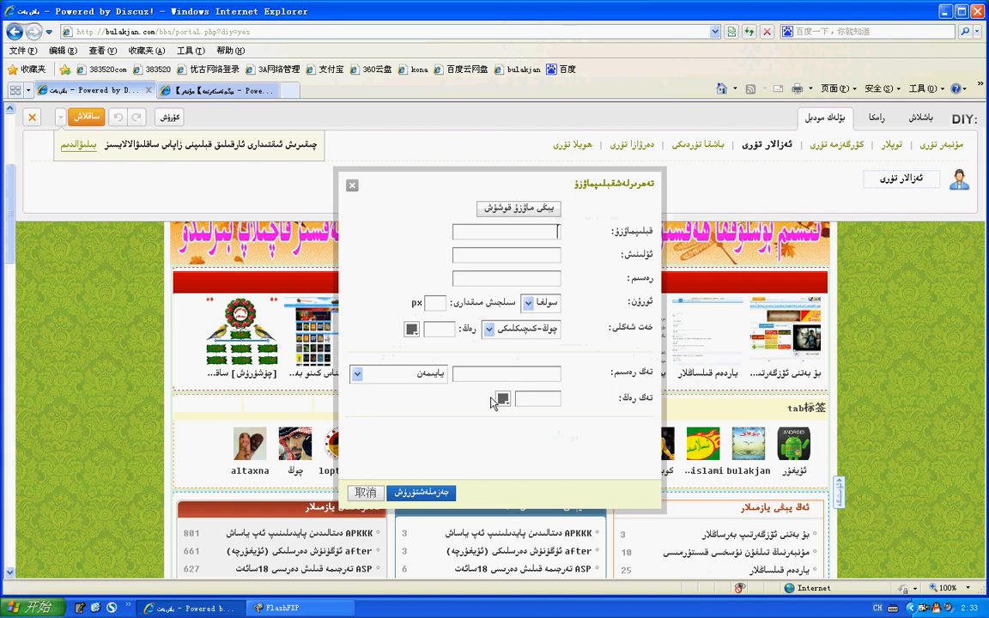
- Enter "ئاكتىپ ئەزالار" as the third module's title and confirm the title settings
{"action": "type", "text": "ئاكتىپ ئەزالار"}
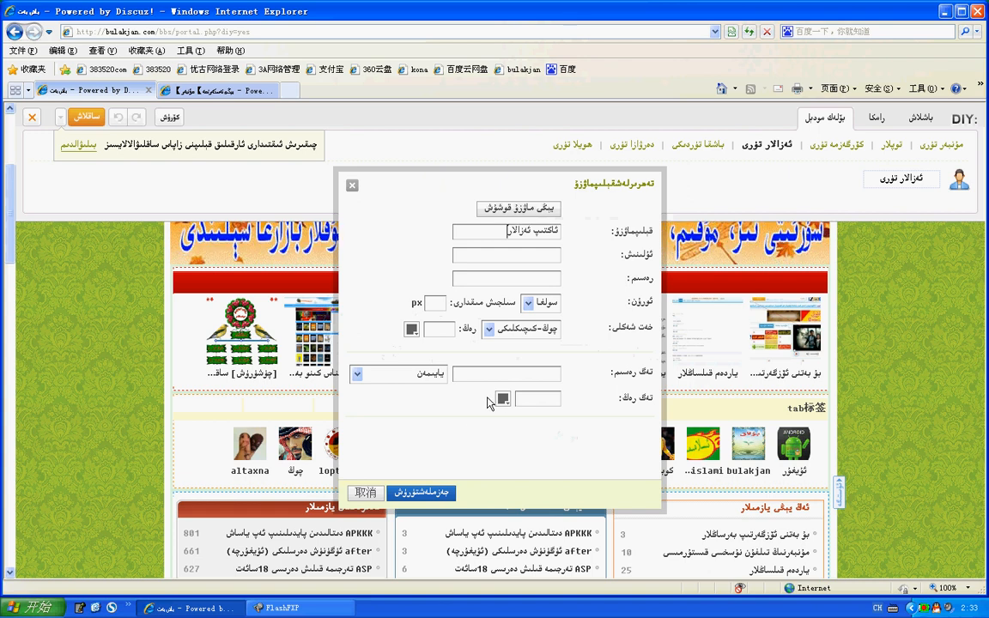
{"action": "left_click", "coordinate": [421, 492]}
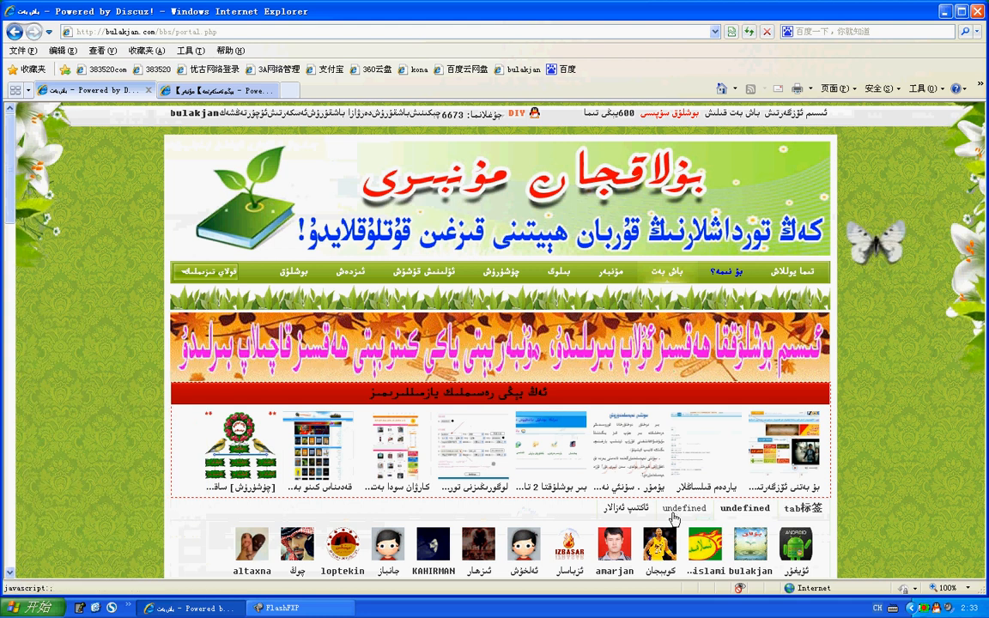
- Examine the tab frame on the portal page, switching between its three member module tabs to compare the listed members
{"action": "scroll", "coordinate": [694, 498], "scroll_direction": "down", "scroll_amount": 6}
{"action": "scroll", "coordinate": [693, 494], "scroll_direction": "down", "scroll_amount": 3}
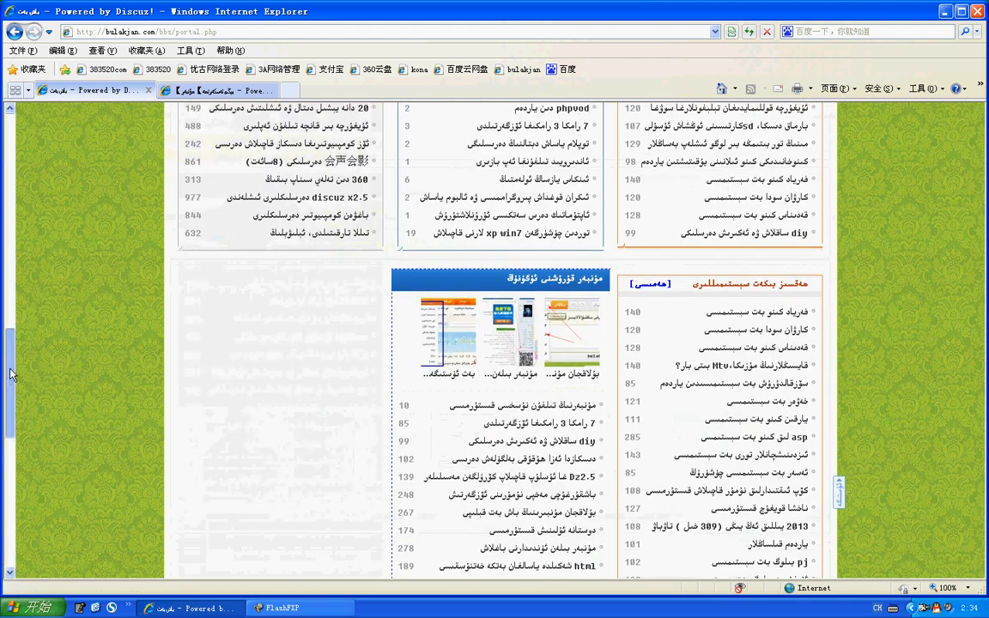
{"action": "scroll", "coordinate": [391, 296], "scroll_direction": "up", "scroll_amount": 10}
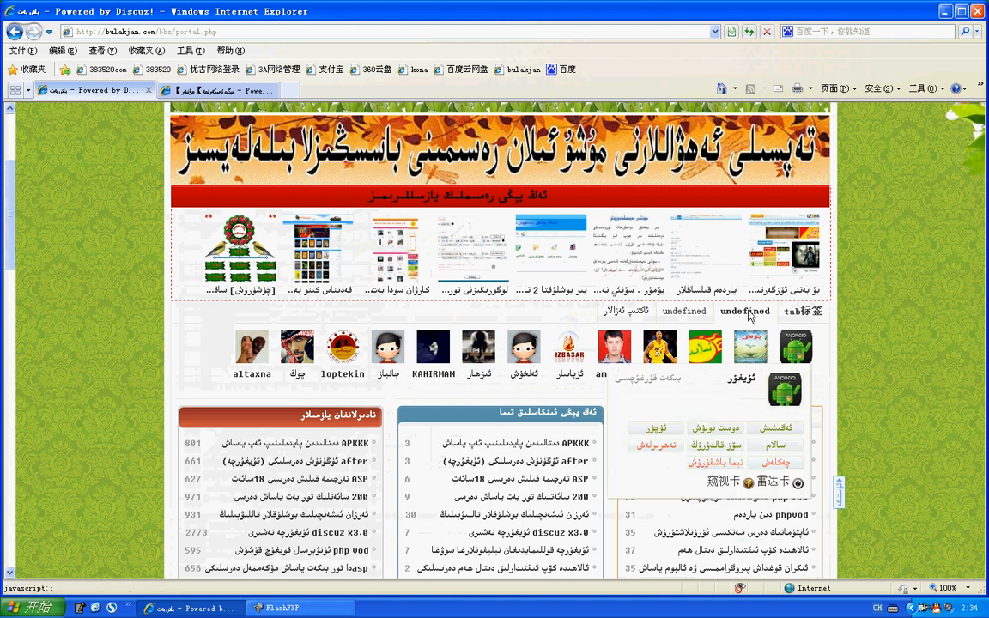
{"action": "left_click", "coordinate": [683, 316]}
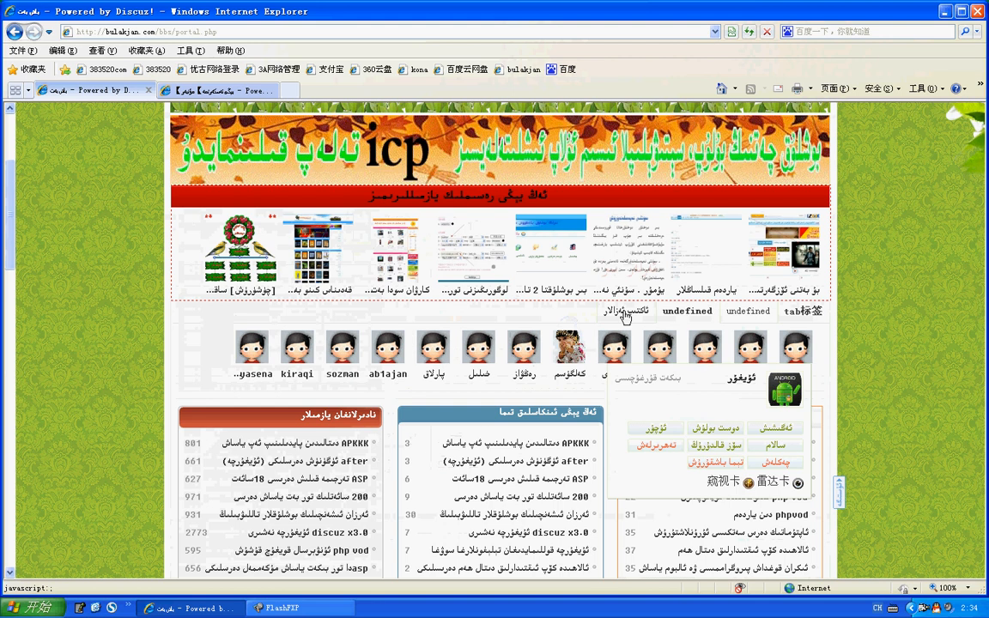
{"action": "left_click", "coordinate": [625, 314]}
{"action": "left_click", "coordinate": [689, 314]}
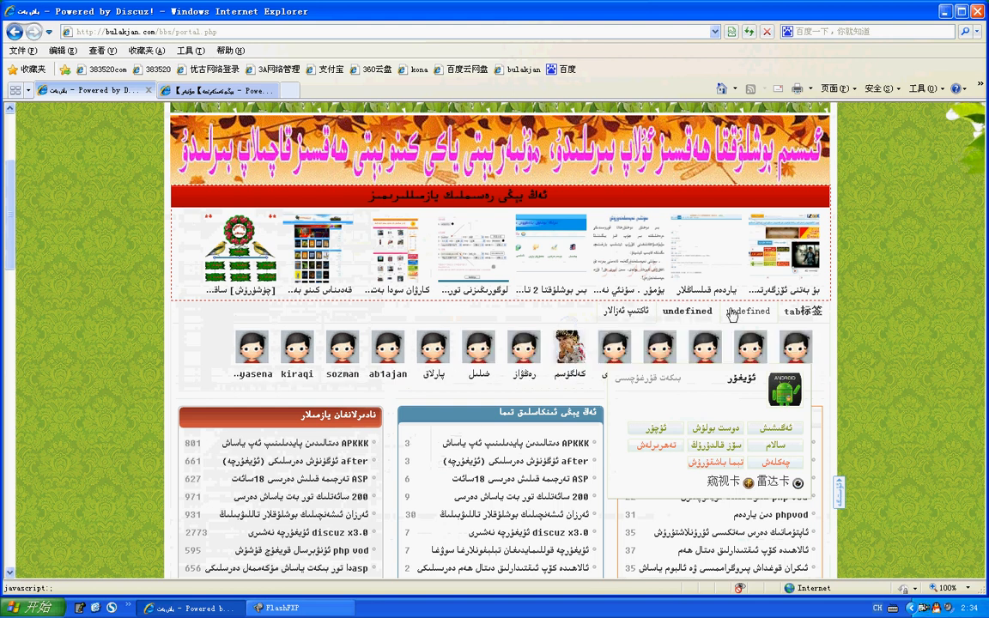
{"action": "left_click", "coordinate": [736, 314]}
{"action": "left_click", "coordinate": [623, 311]}
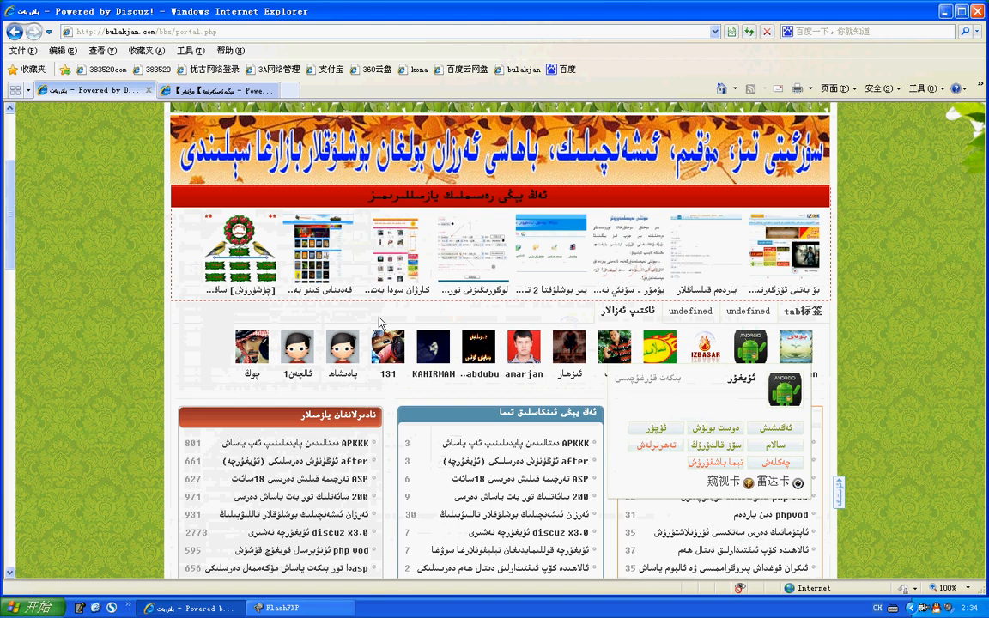